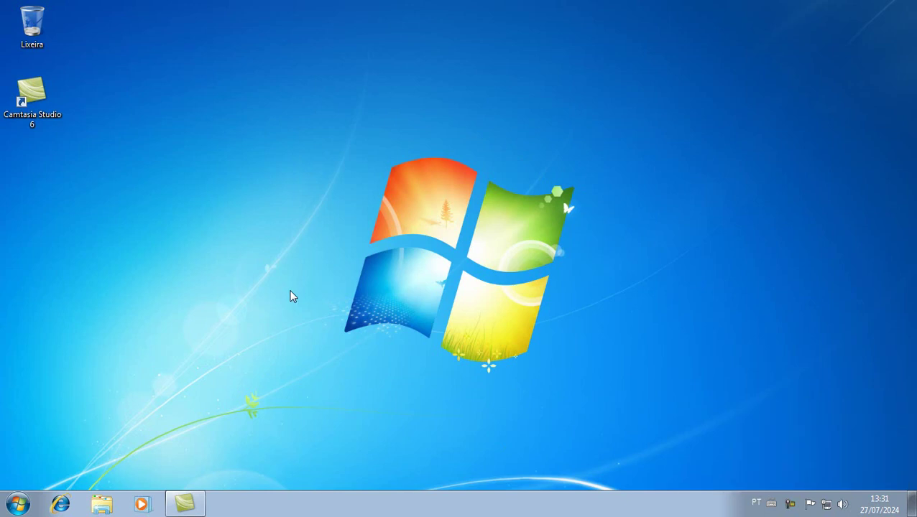
- Open Internet Explorer and move its window toward the centre of the desktop
{"action": "left_click", "coordinate": [317, 324]}
{"action": "left_click", "coordinate": [60, 506]}
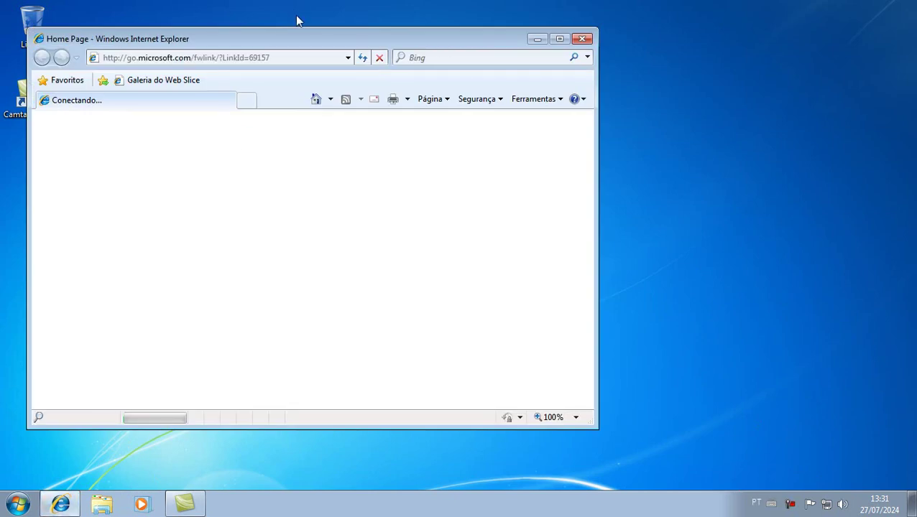
{"action": "left_click_drag", "start_coordinate": [311, 44], "coordinate": [466, 49]}
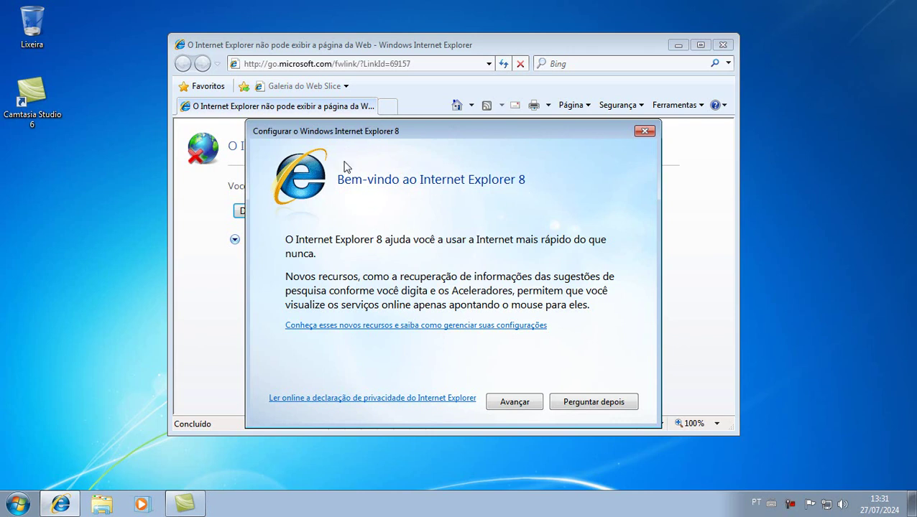
- Complete the Internet Explorer 8 first-run setup with Sites Sugeridos enabled and the express settings
{"action": "left_click", "coordinate": [529, 404]}
{"action": "left_click", "coordinate": [382, 276]}
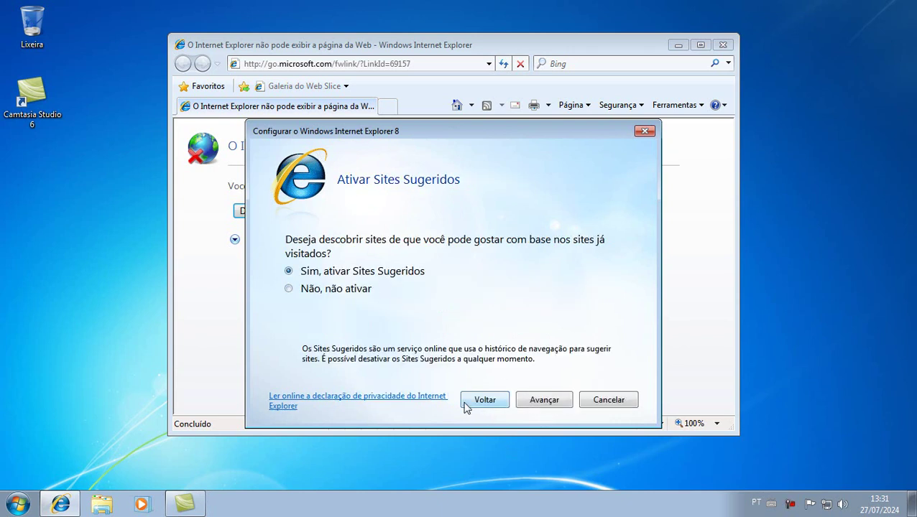
{"action": "left_click", "coordinate": [563, 400]}
{"action": "left_click", "coordinate": [343, 282]}
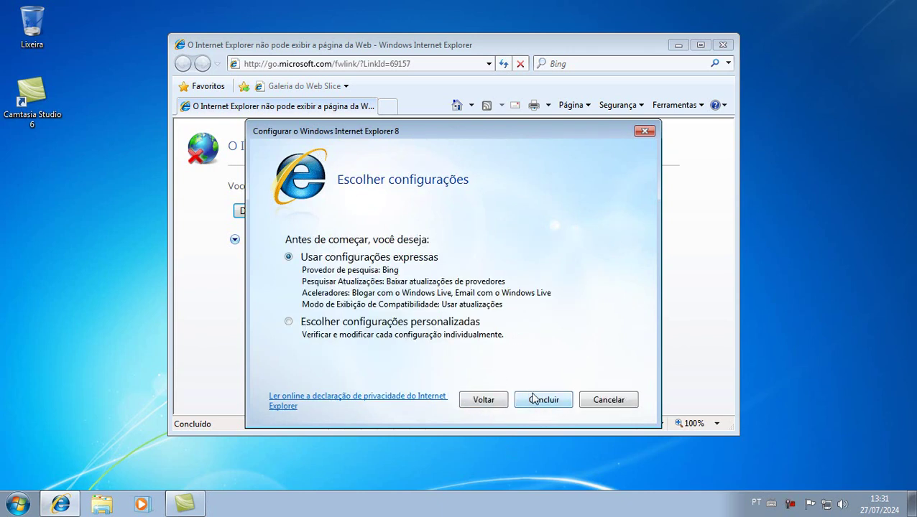
{"action": "left_click", "coordinate": [539, 399]}
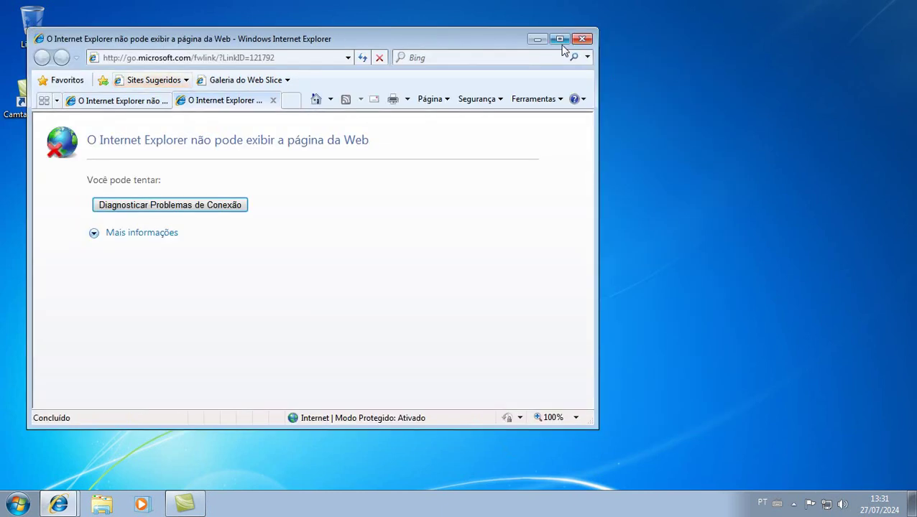
{"action": "left_click", "coordinate": [558, 38]}
{"action": "left_click", "coordinate": [143, 71]}
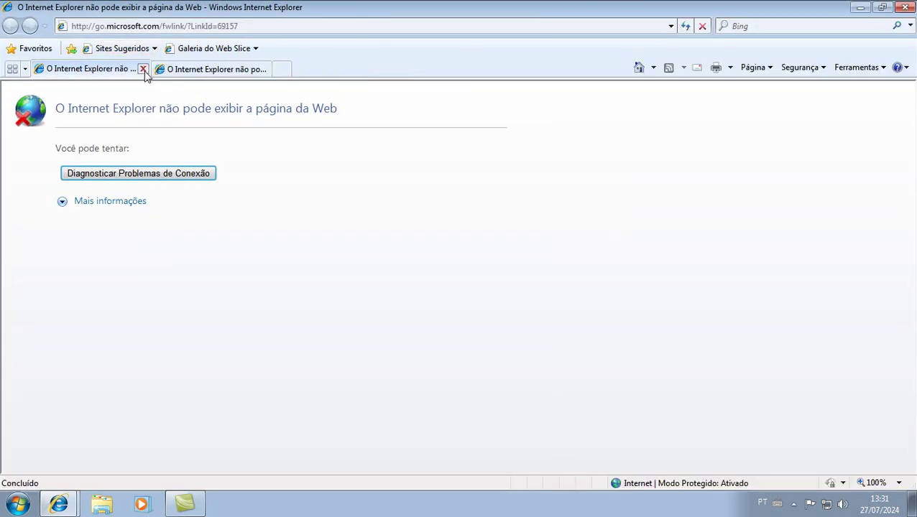
{"action": "left_click", "coordinate": [140, 68]}
{"action": "left_click", "coordinate": [202, 25]}
{"action": "type", "text": "ww"}
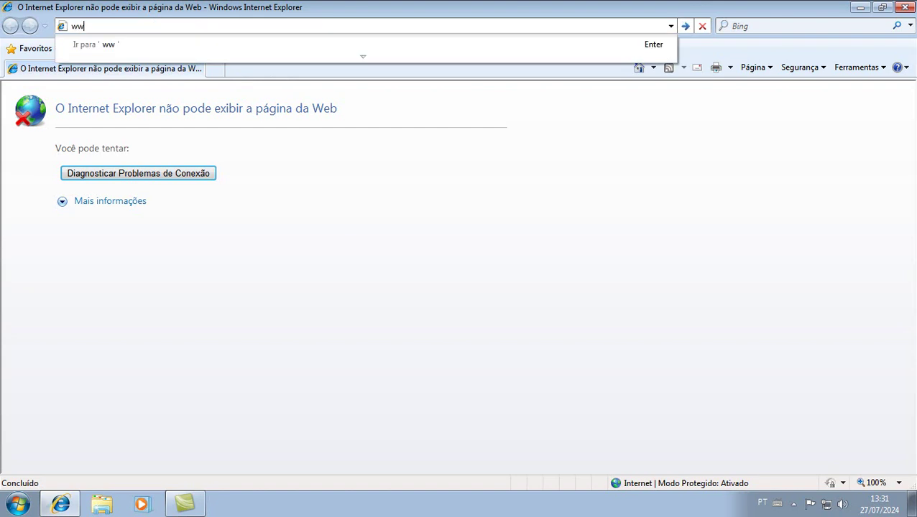
{"action": "type", "text": "w.google.co"}
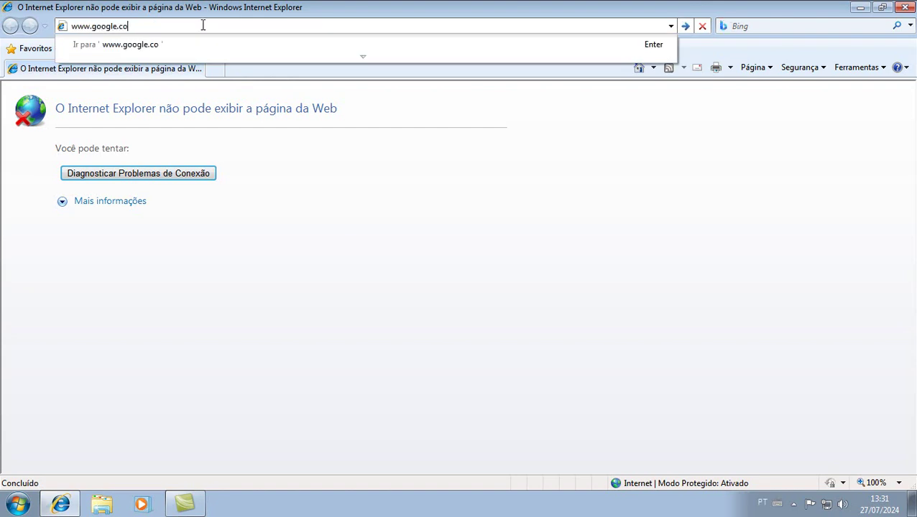
{"action": "type", "text": "m"}
{"action": "key", "text": "Return"}
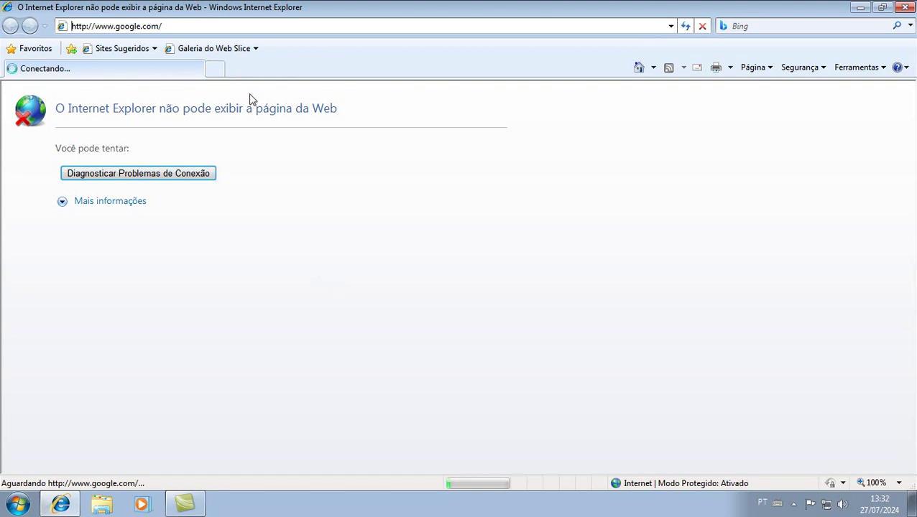
{"action": "left_click", "coordinate": [215, 69]}
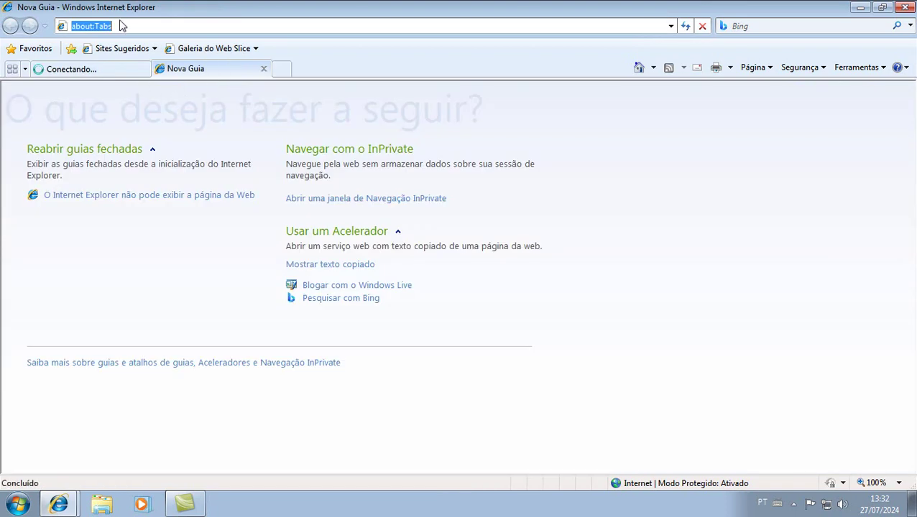
{"action": "type", "text": "www."}
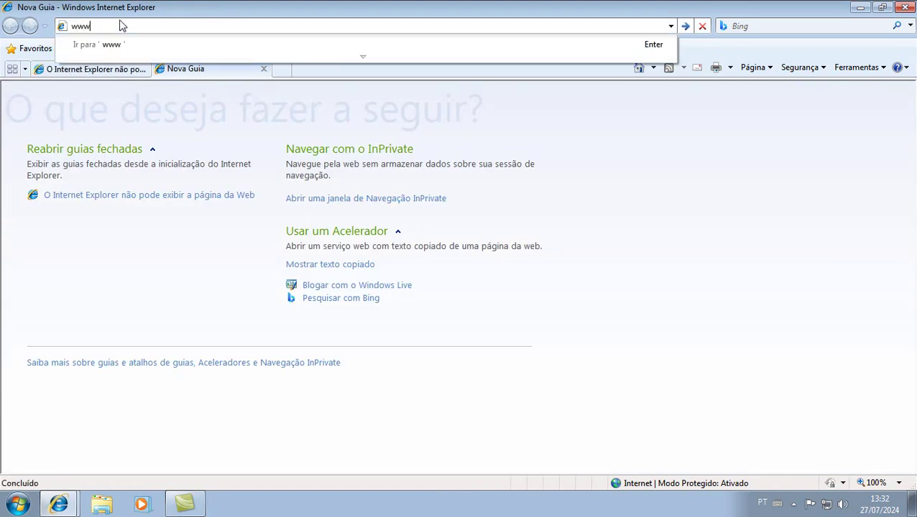
{"action": "type", "text": "youtube.com"}
{"action": "key", "text": "Return"}
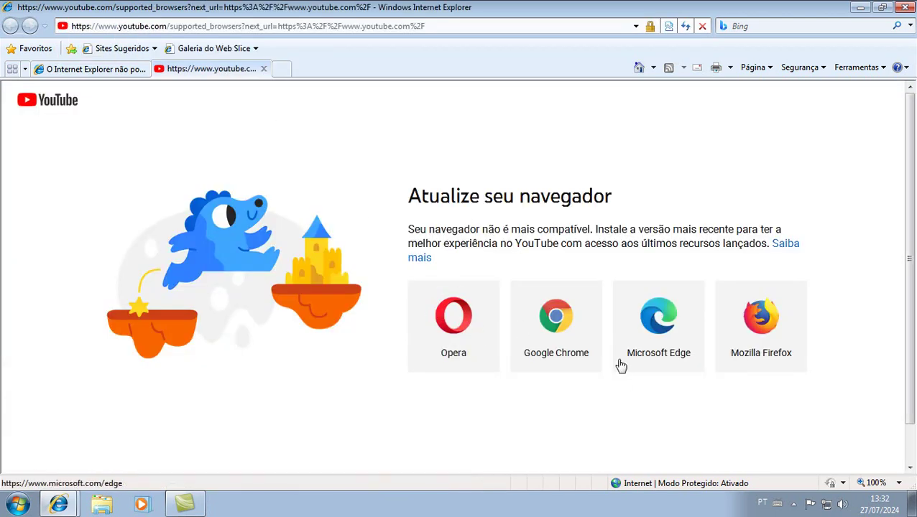
{"action": "scroll", "coordinate": [610, 345], "scroll_direction": "down", "scroll_amount": 1}
- Search Google for g1 in the first tab and open the g1 news portal result
{"action": "left_click", "coordinate": [118, 72]}
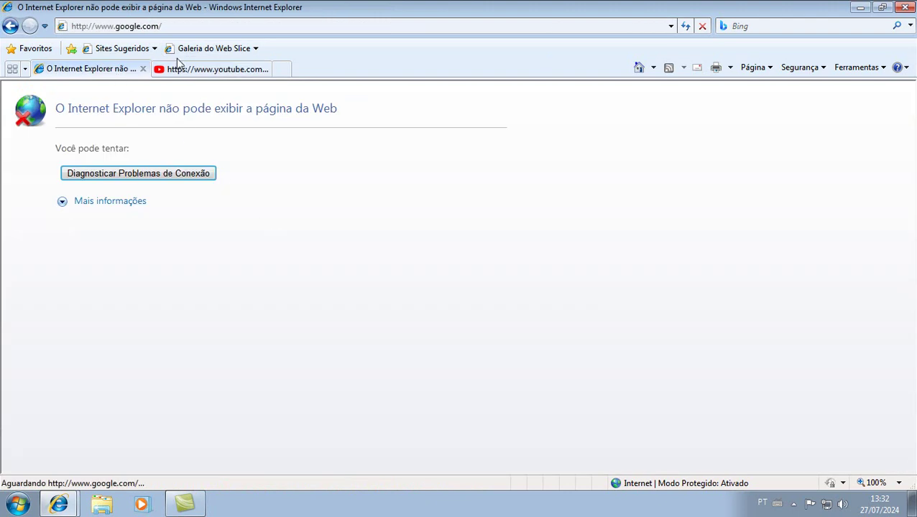
{"action": "left_click", "coordinate": [180, 25]}
{"action": "left_click", "coordinate": [185, 25]}
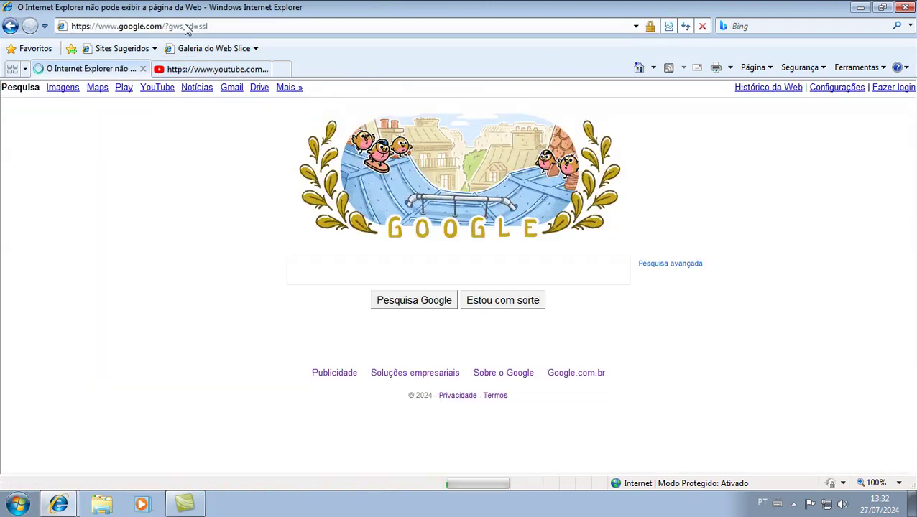
{"action": "type", "text": "g1"}
{"action": "key", "text": "Return"}
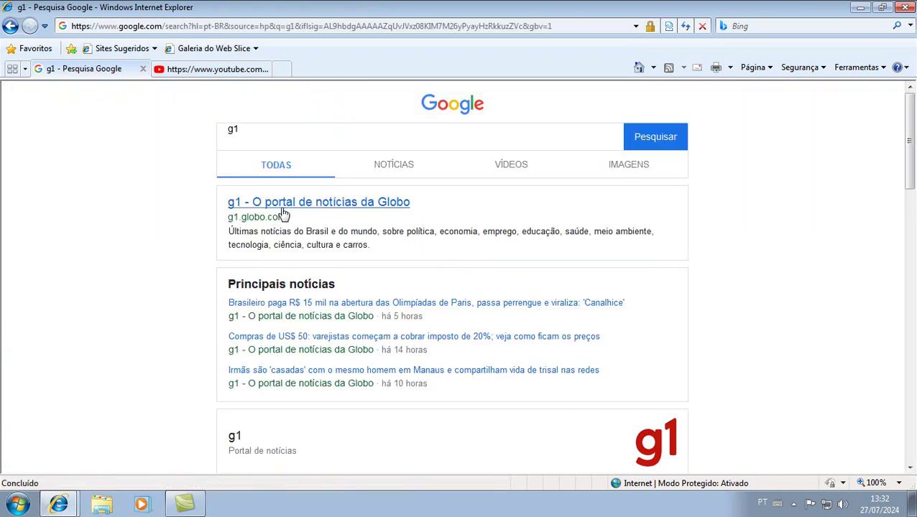
{"action": "left_click", "coordinate": [283, 209]}
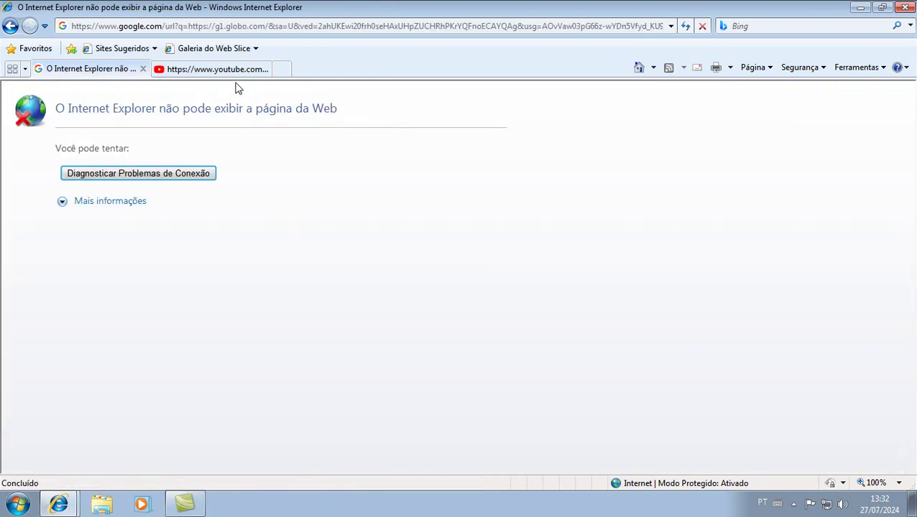
- Return to the YouTube tab and close Internet Explorer with all its tabs
{"action": "left_click", "coordinate": [208, 68]}
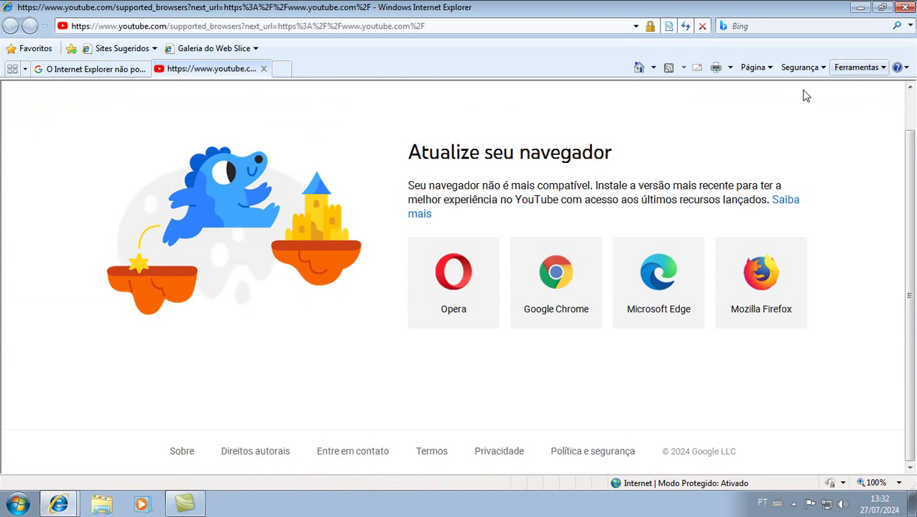
{"action": "left_click", "coordinate": [905, 8]}
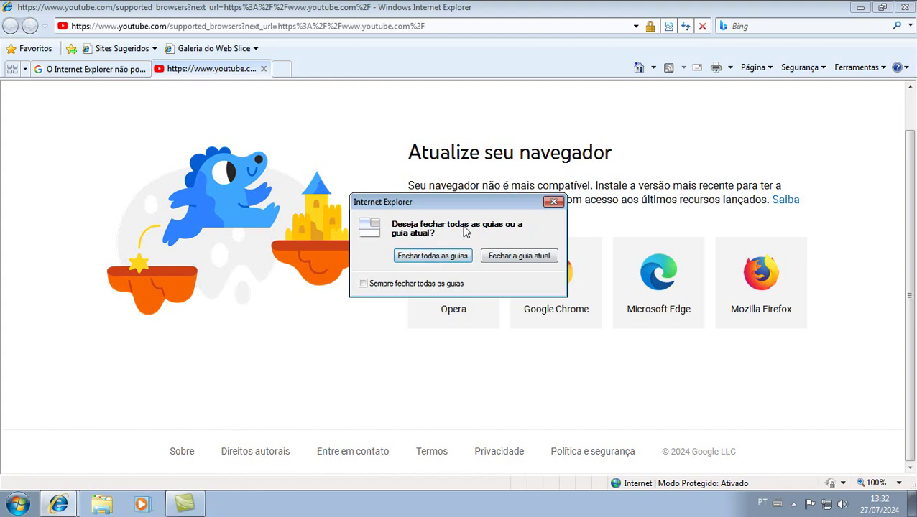
{"action": "left_click", "coordinate": [432, 255]}
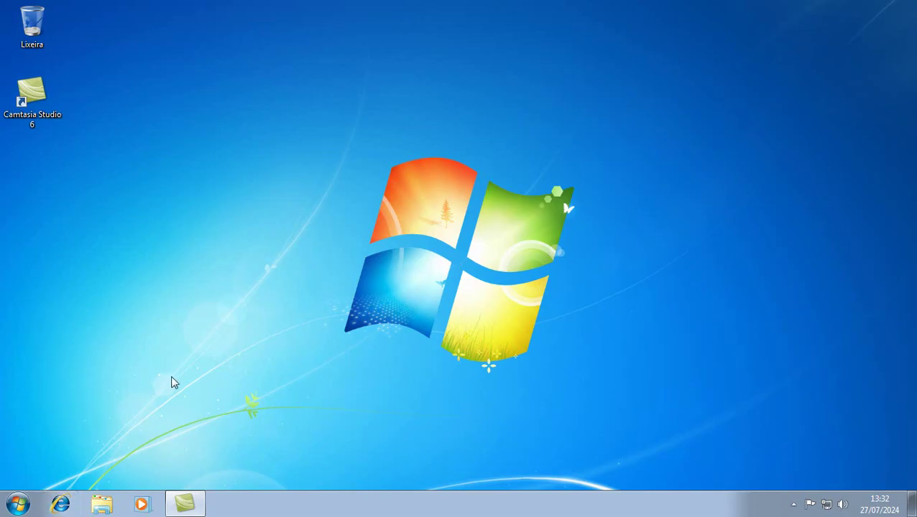
- Open the Downloads folder in a maximized Windows Explorer window
{"action": "left_click", "coordinate": [101, 509]}
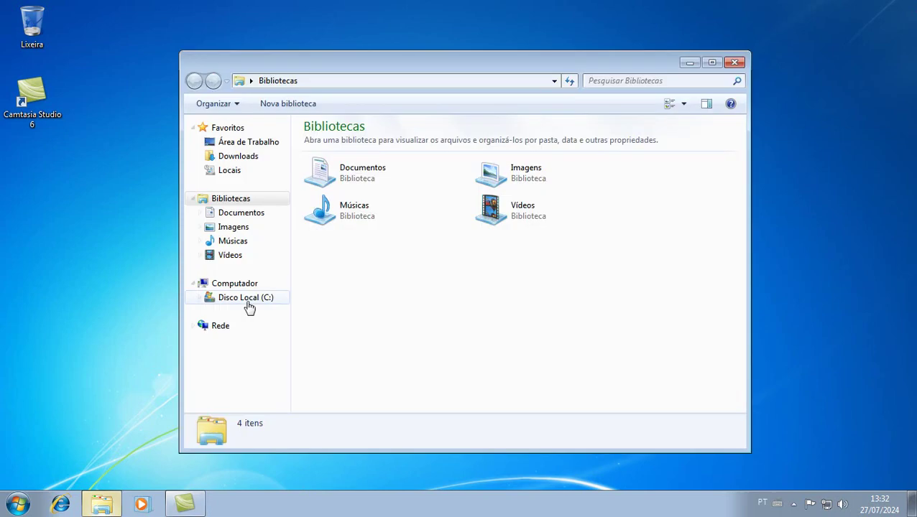
{"action": "left_click", "coordinate": [712, 62]}
{"action": "left_click", "coordinate": [67, 103]}
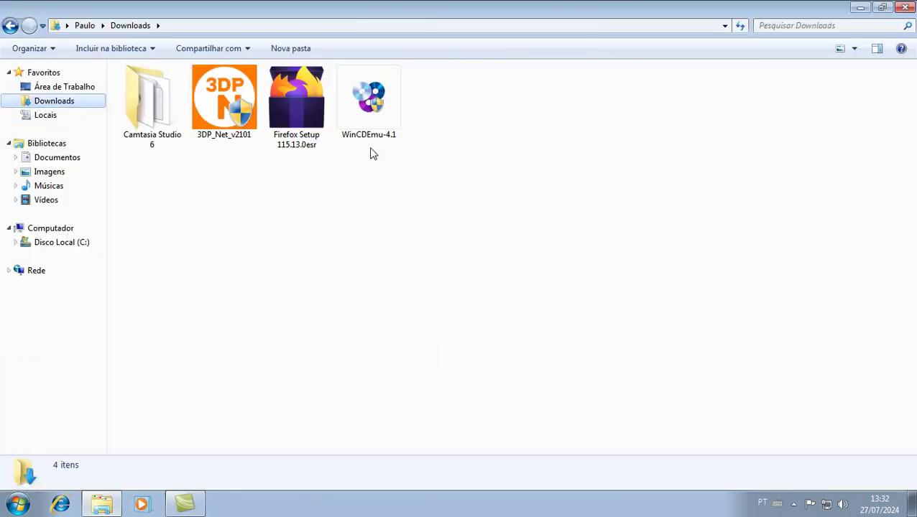
- Enlarge the file icons in the Downloads folder to view the Firefox Setup 115.13.0esr file
{"action": "left_click", "coordinate": [305, 142]}
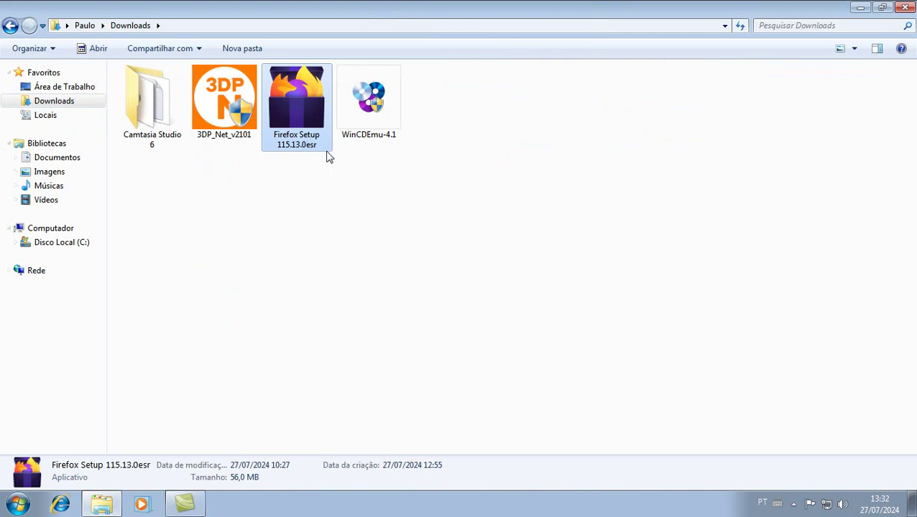
{"action": "scroll", "coordinate": [333, 230], "scroll_direction": "up", "scroll_amount": 2}
{"action": "scroll", "coordinate": [358, 230], "scroll_direction": "up", "scroll_amount": 2}
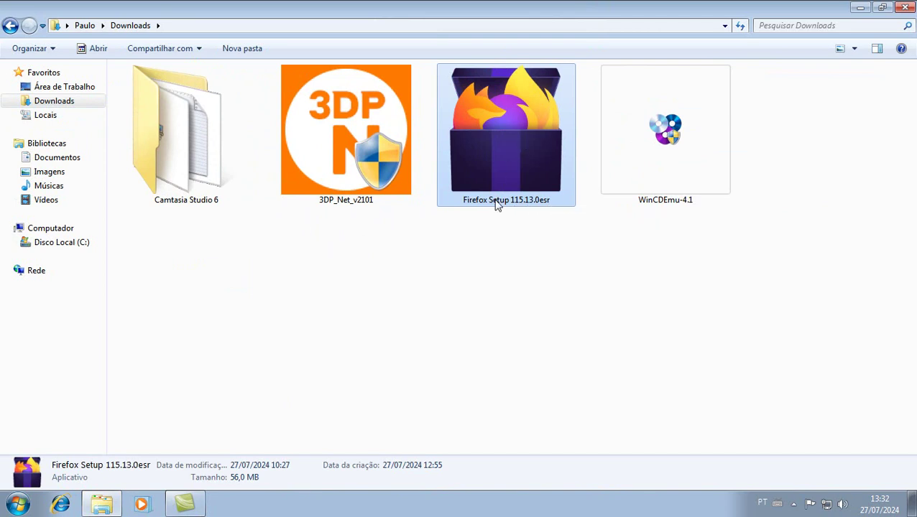
{"action": "left_click", "coordinate": [518, 247]}
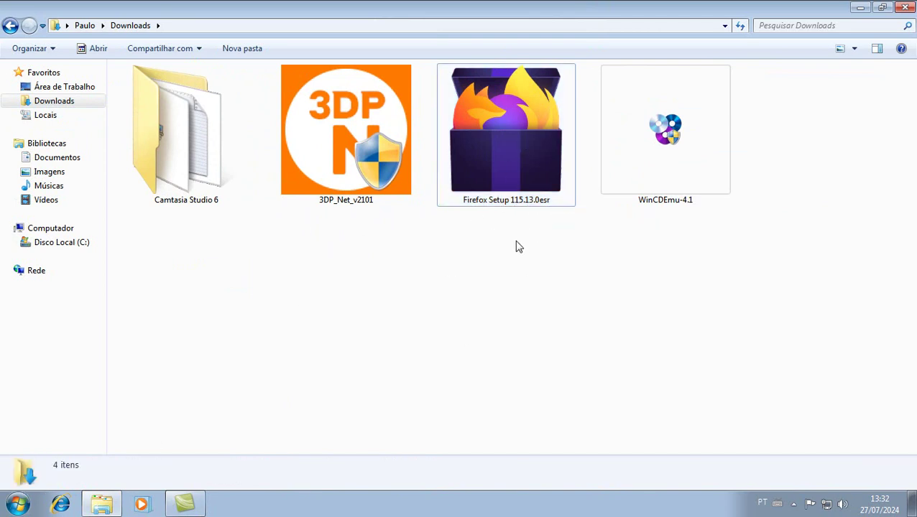
{"action": "scroll", "coordinate": [492, 302], "scroll_direction": "down", "scroll_amount": 3}
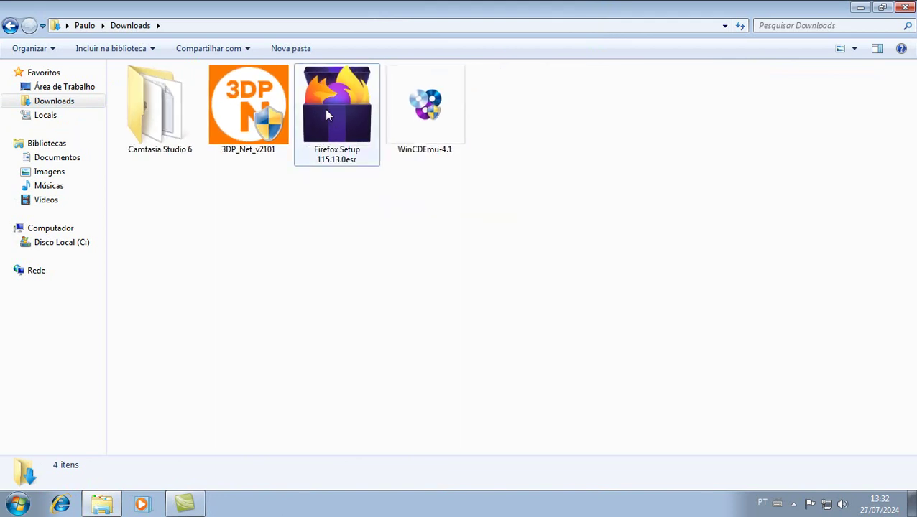
- Run Firefox Setup 115.13.0esr and install Firefox with the Padrão installation type as the default browser
{"action": "double_click", "coordinate": [324, 109]}
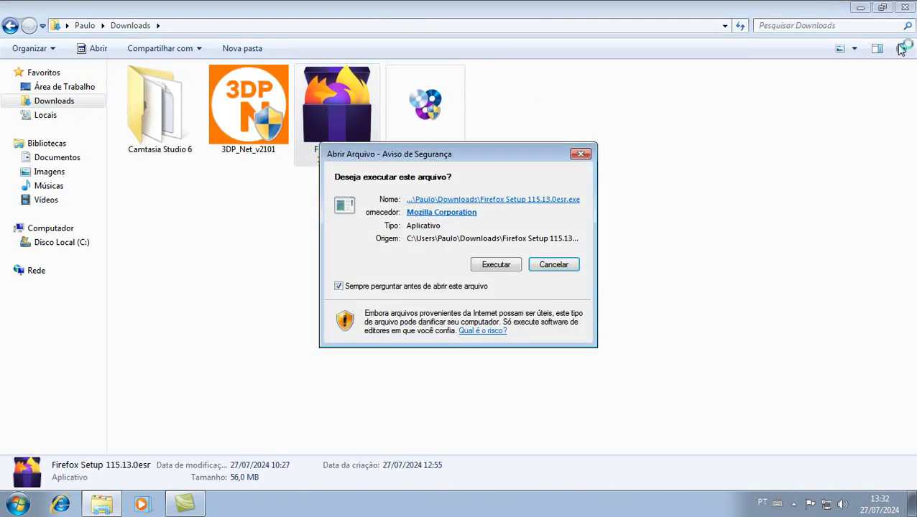
{"action": "left_click", "coordinate": [498, 265]}
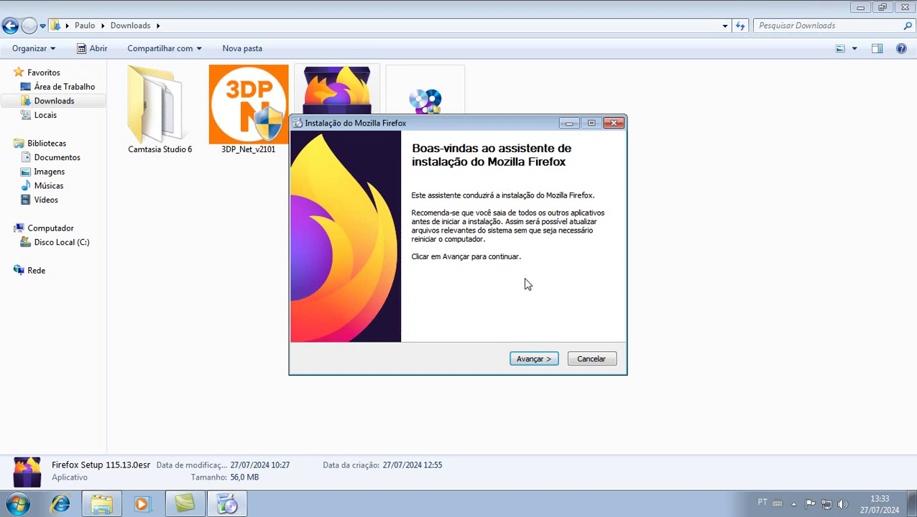
{"action": "left_click_drag", "start_coordinate": [431, 123], "coordinate": [396, 86]}
{"action": "left_click", "coordinate": [531, 328]}
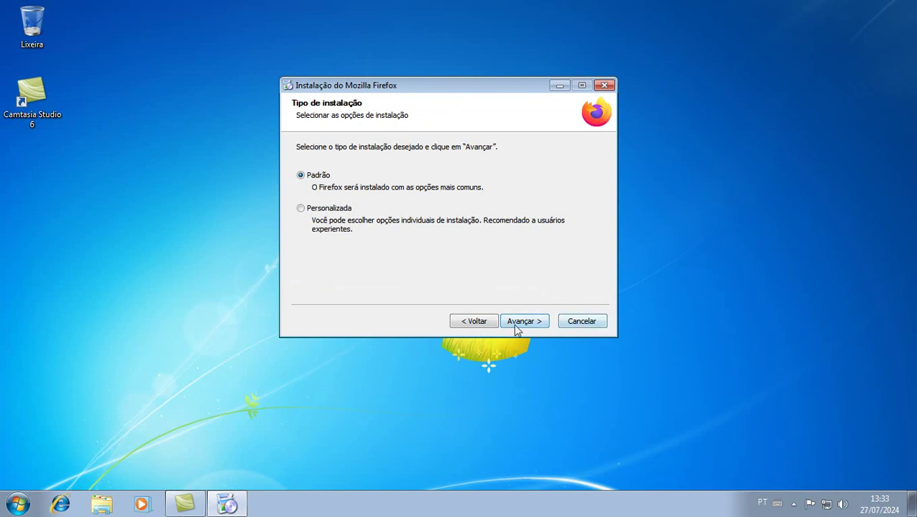
{"action": "left_click", "coordinate": [519, 325]}
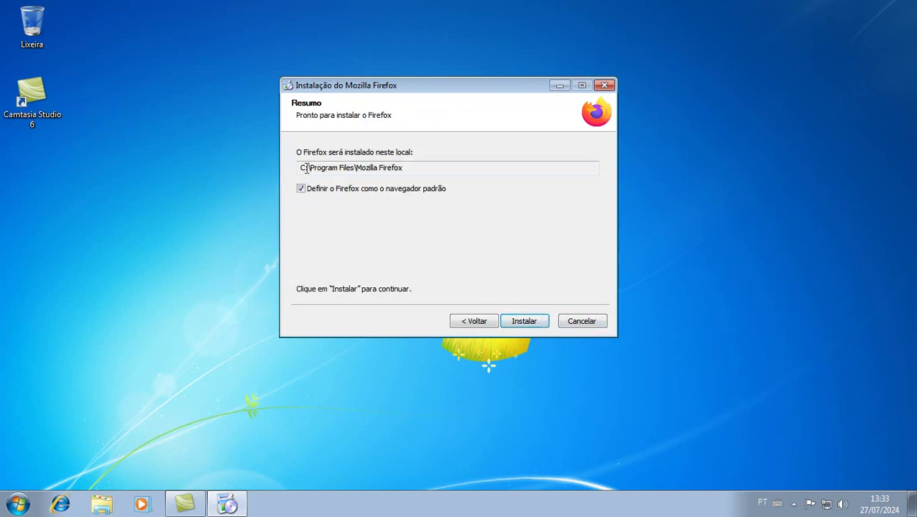
{"action": "left_click", "coordinate": [535, 326]}
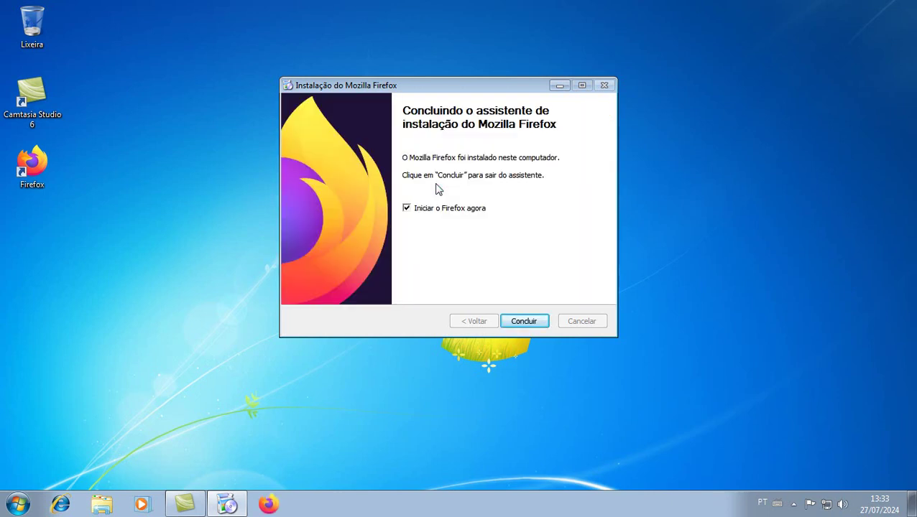
- Reposition the Firefox installation wizard and finish it with Iniciar o Firefox agora enabled
{"action": "left_click_drag", "start_coordinate": [420, 93], "coordinate": [348, 117]}
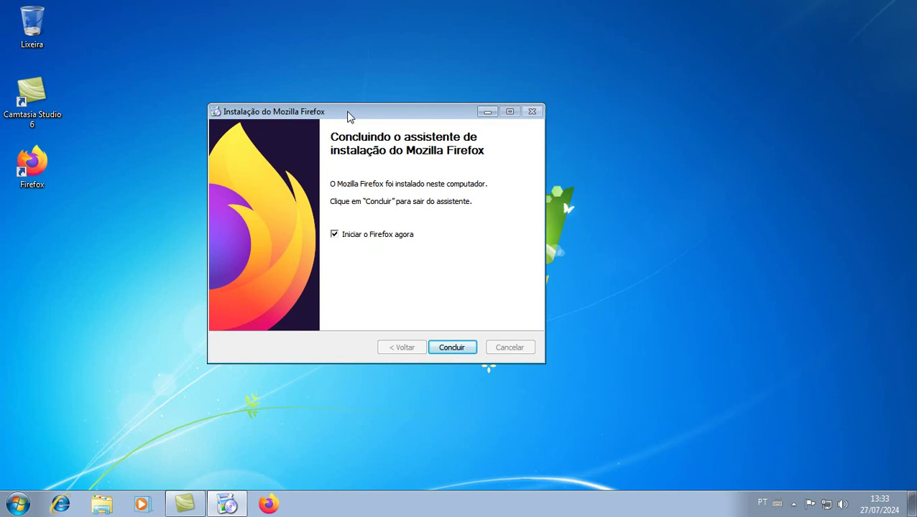
{"action": "left_click_drag", "start_coordinate": [358, 113], "coordinate": [361, 88]}
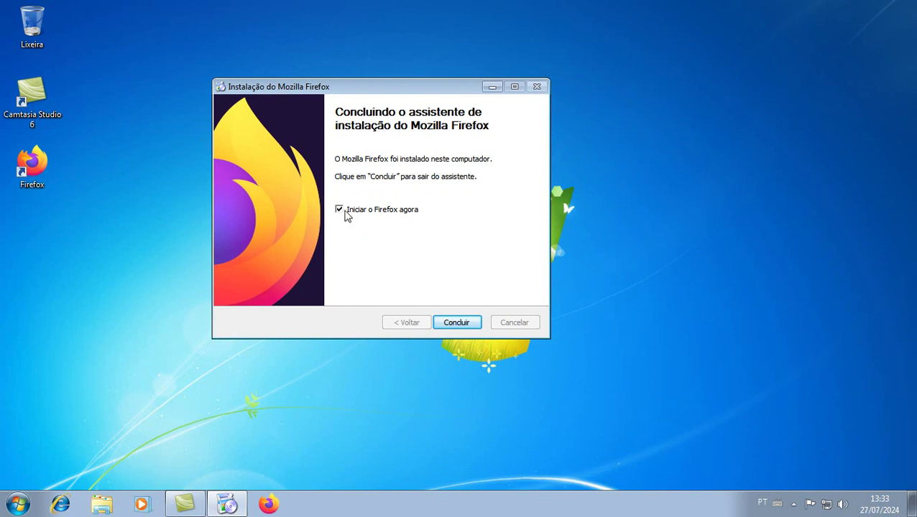
{"action": "left_click", "coordinate": [450, 327]}
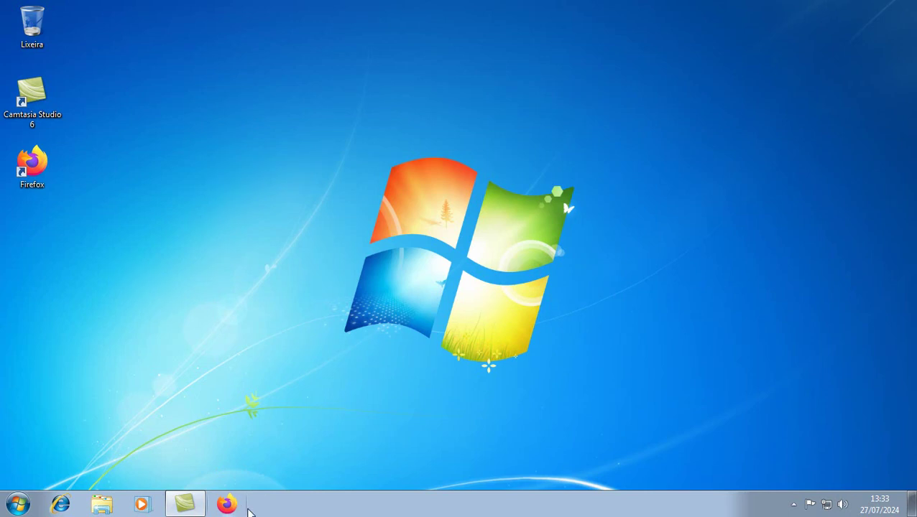
- Start Firefox, skip its welcome setup screens, and close the Aviso de Privacidade tab
{"action": "left_click", "coordinate": [226, 506]}
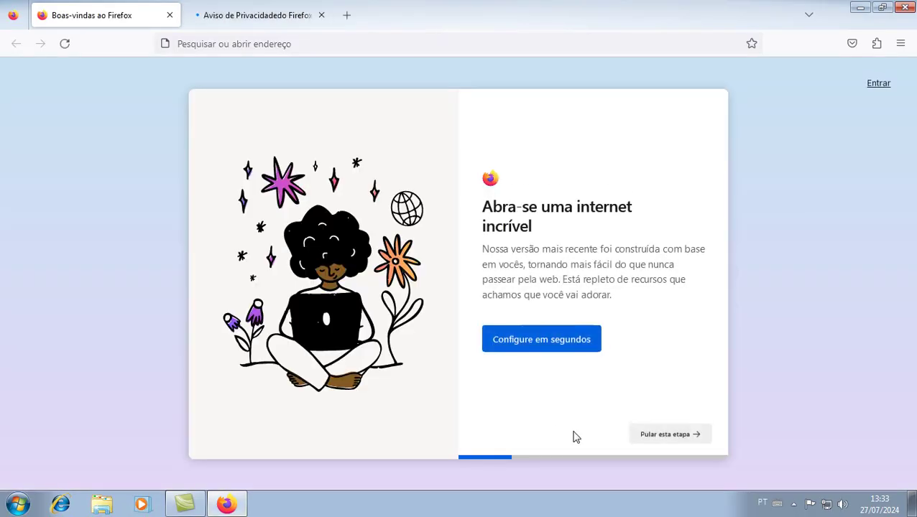
{"action": "left_click", "coordinate": [667, 437]}
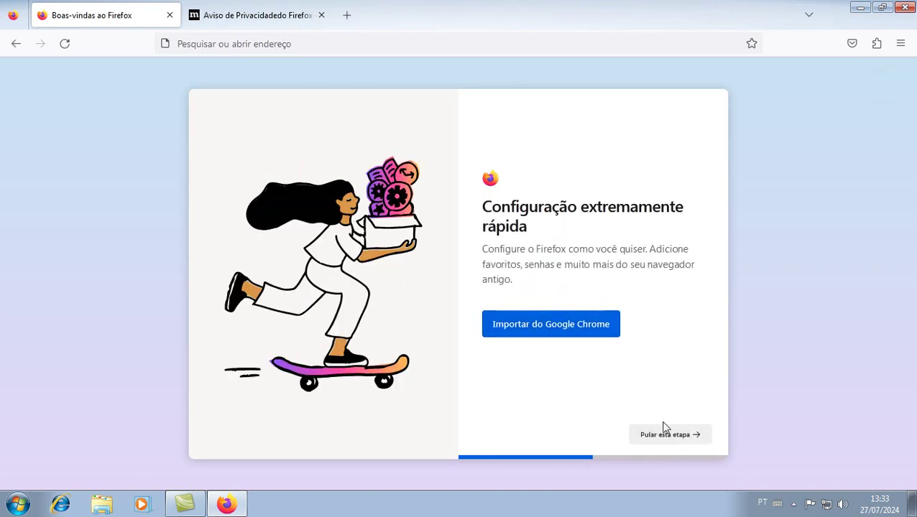
{"action": "left_click", "coordinate": [674, 438]}
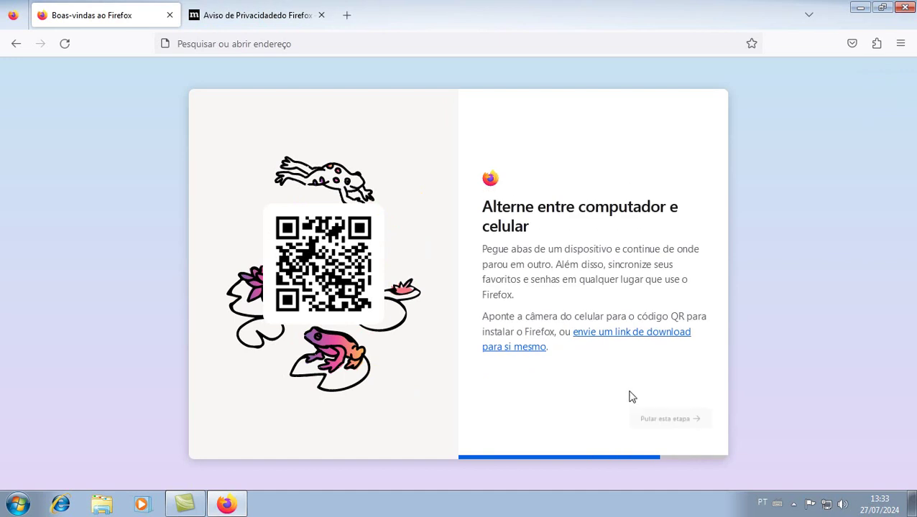
{"action": "left_click", "coordinate": [679, 444]}
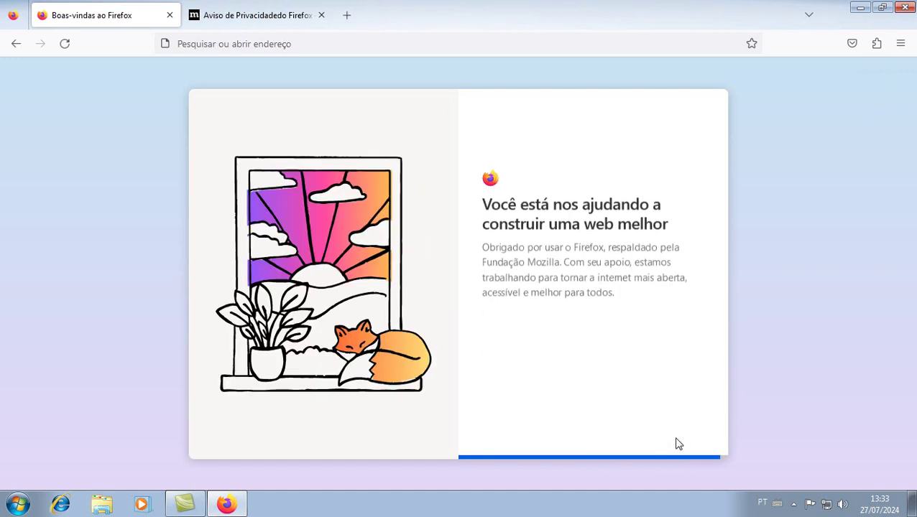
{"action": "left_click", "coordinate": [495, 345]}
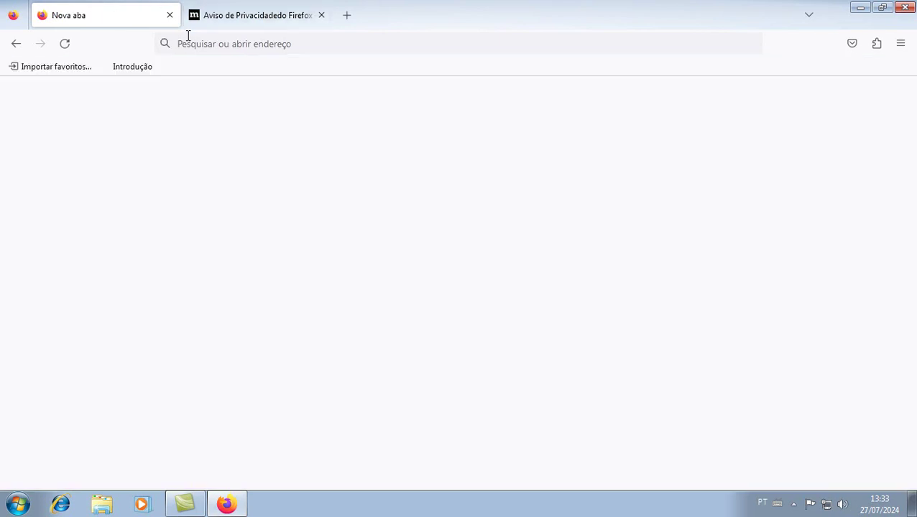
{"action": "left_click", "coordinate": [321, 16]}
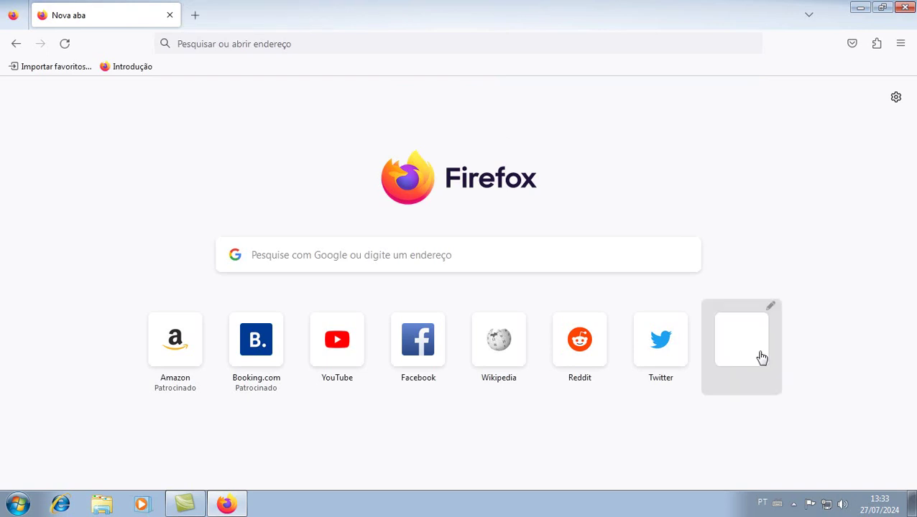
- Open the Sobre o Mozilla Firefox window and highlight the installed version number
{"action": "left_click", "coordinate": [899, 43]}
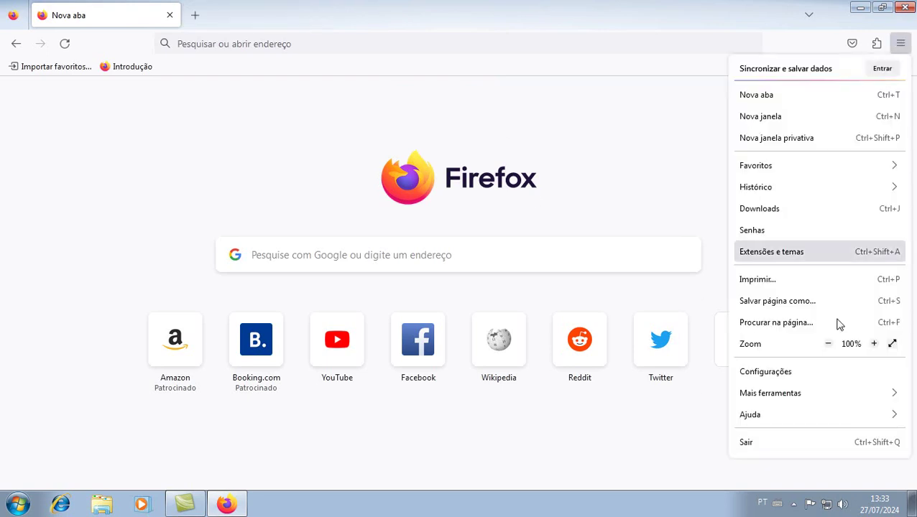
{"action": "left_click", "coordinate": [790, 422]}
{"action": "left_click", "coordinate": [774, 230]}
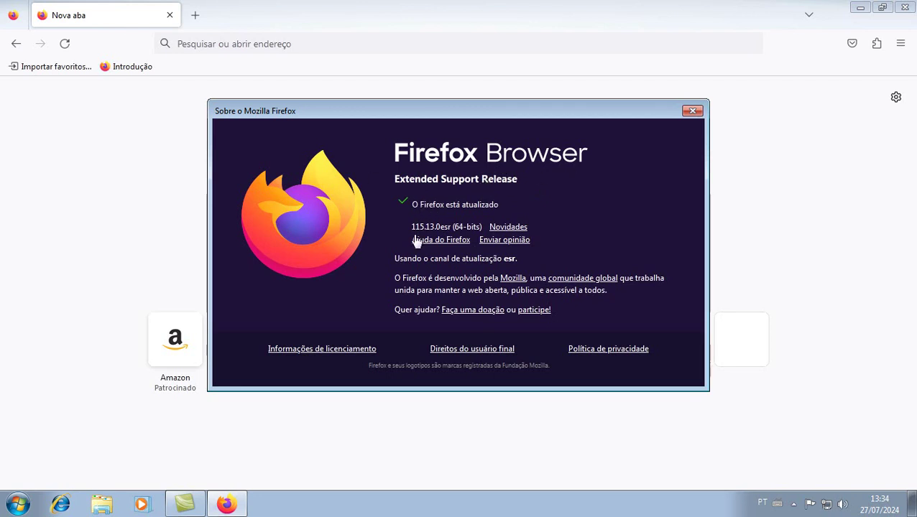
{"action": "left_click_drag", "start_coordinate": [412, 234], "coordinate": [484, 231]}
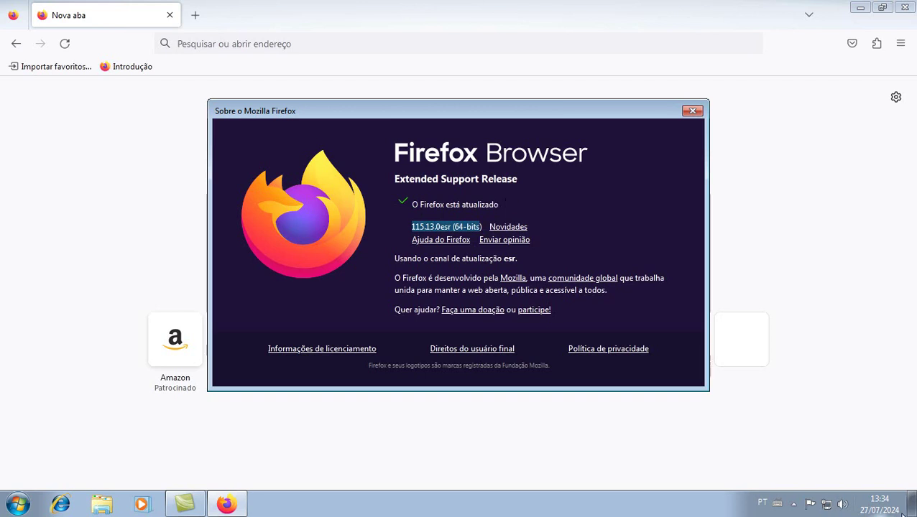
- Check today's date in the system calendar and close the Sobre o Mozilla Firefox window
{"action": "left_click", "coordinate": [878, 504]}
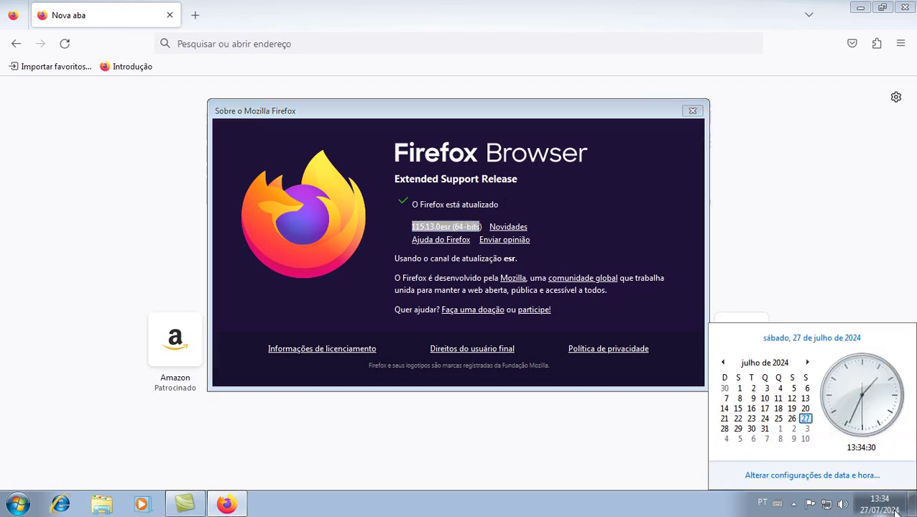
{"action": "left_click", "coordinate": [558, 202]}
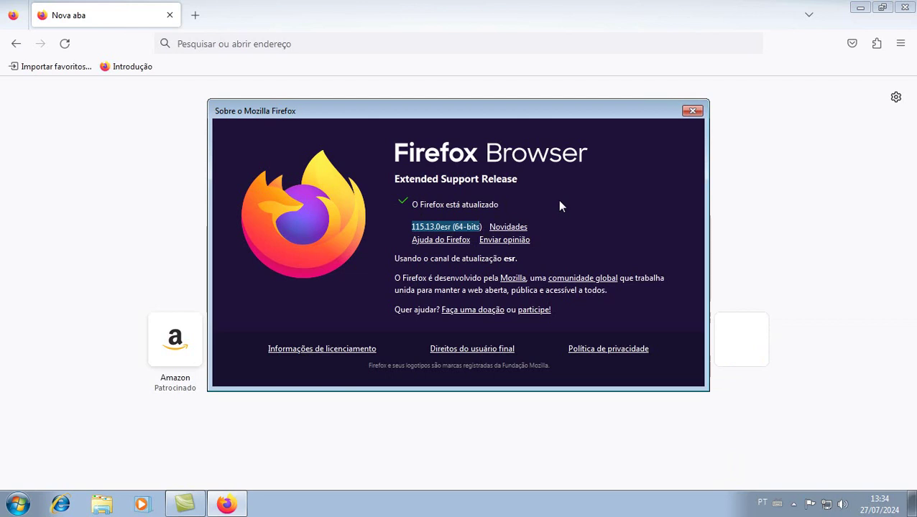
{"action": "left_click", "coordinate": [692, 113]}
- Open YouTube, search for the channel owner's name, and look over the channel and its most recent video
{"action": "left_click", "coordinate": [207, 48]}
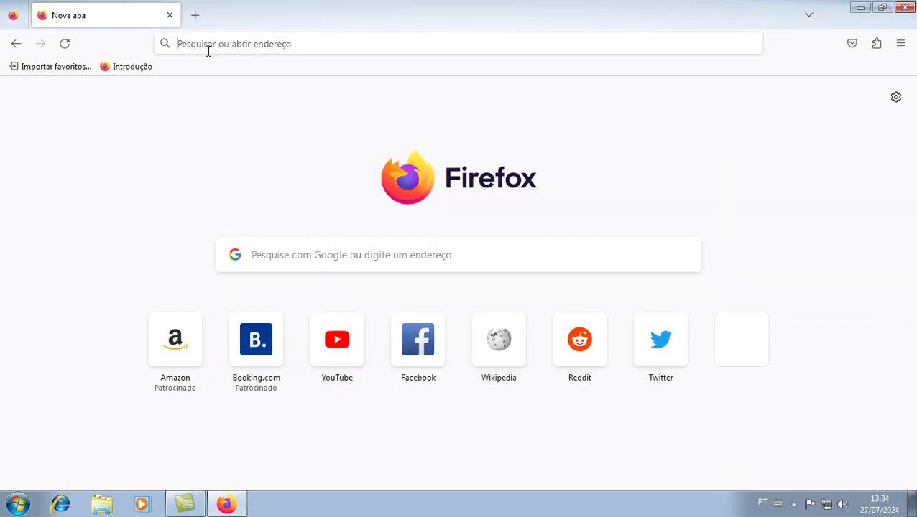
{"action": "left_click", "coordinate": [215, 80]}
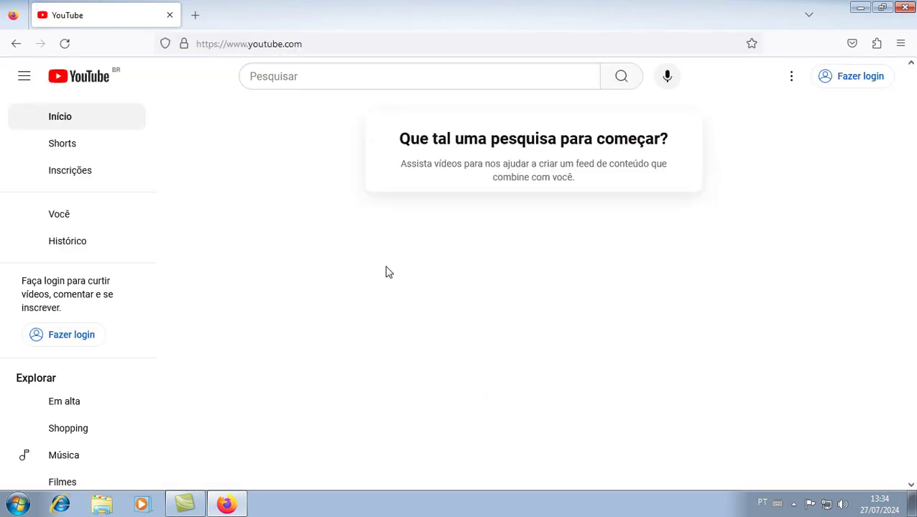
{"action": "left_click", "coordinate": [351, 81]}
{"action": "type", "text": "pau"}
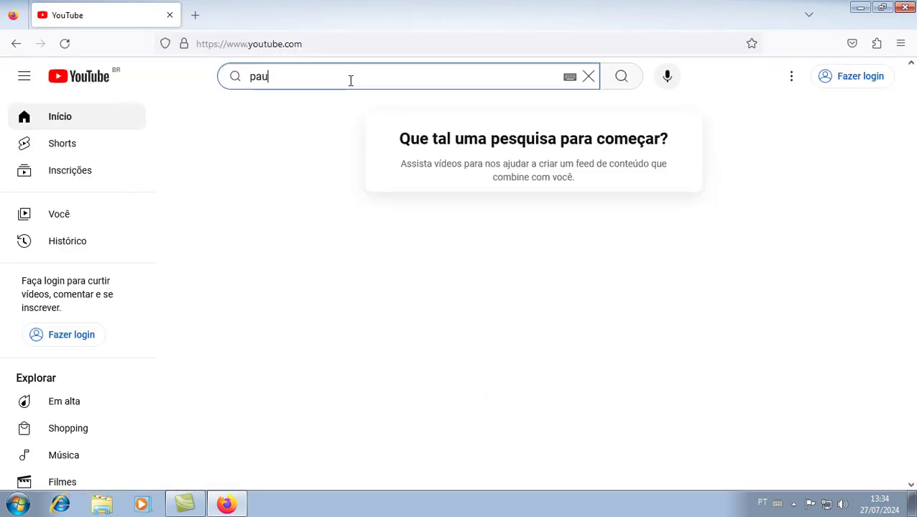
{"action": "type", "text": "lo fagoto"}
{"action": "key", "text": "Return"}
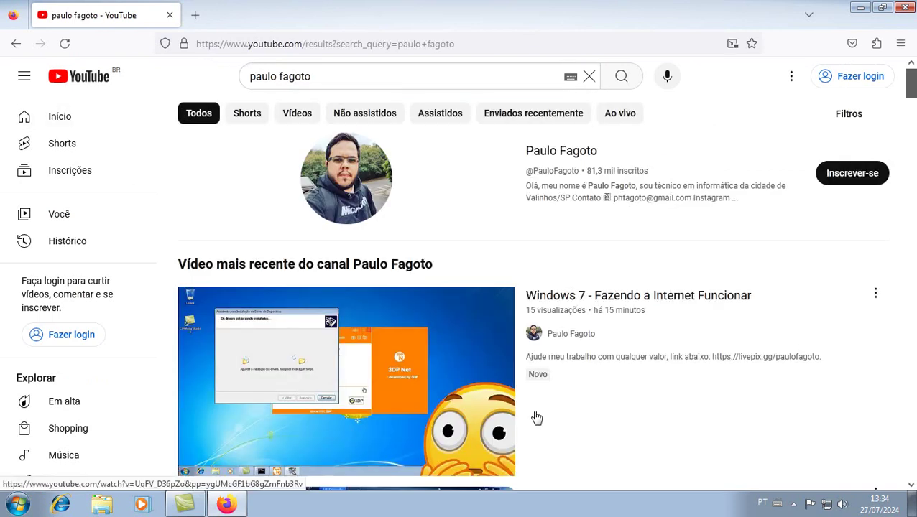
{"action": "mouse_move", "coordinate": [371, 337]}
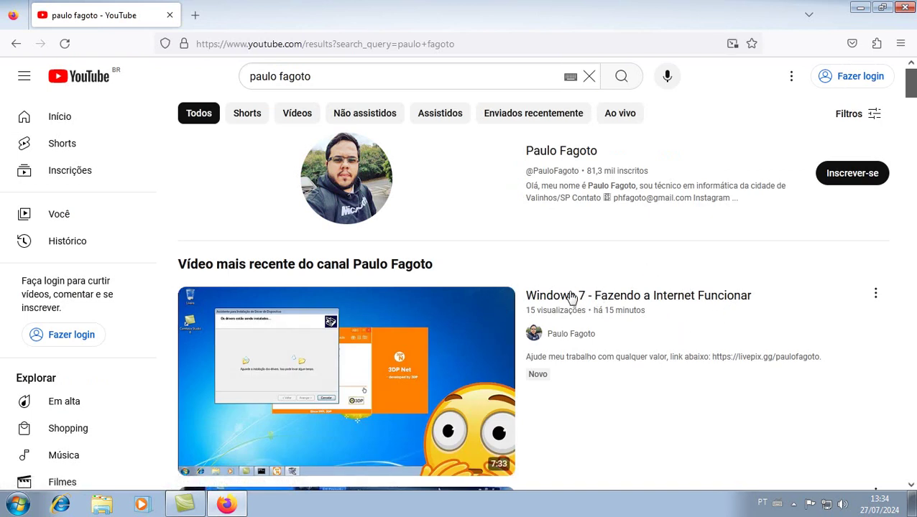
{"action": "mouse_move", "coordinate": [690, 299]}
- Search Google for g1 and open the g1 - O portal de notícias da Globo site
{"action": "left_click", "coordinate": [312, 75]}
{"action": "left_click", "coordinate": [178, 88]}
{"action": "left_click", "coordinate": [462, 44]}
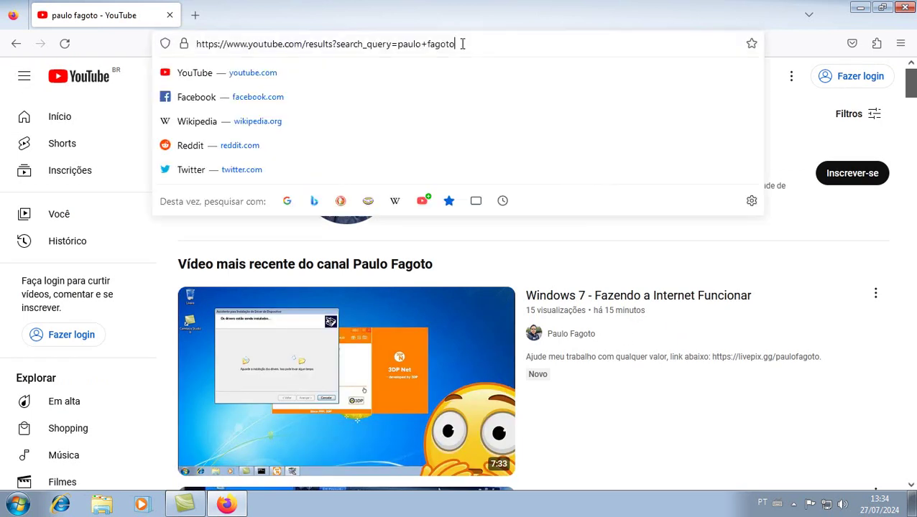
{"action": "type", "text": "g1"}
{"action": "key", "text": "Return"}
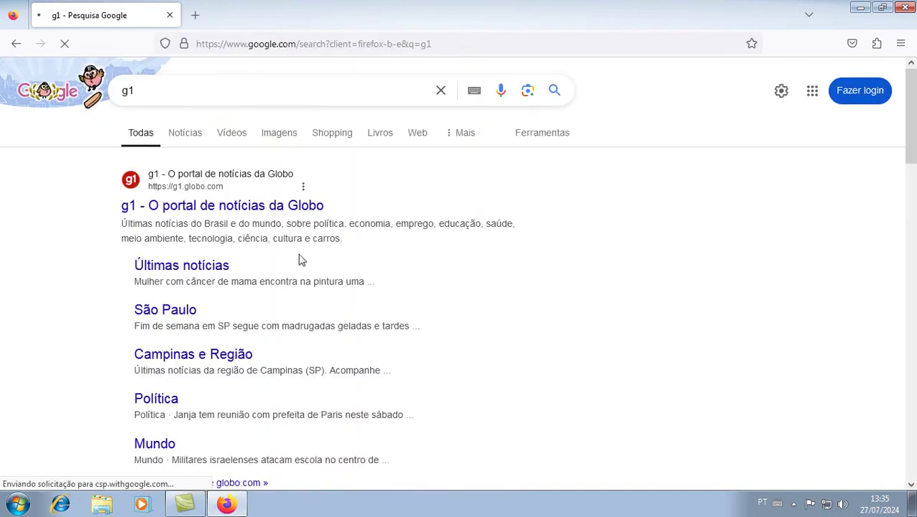
{"action": "left_click", "coordinate": [277, 206]}
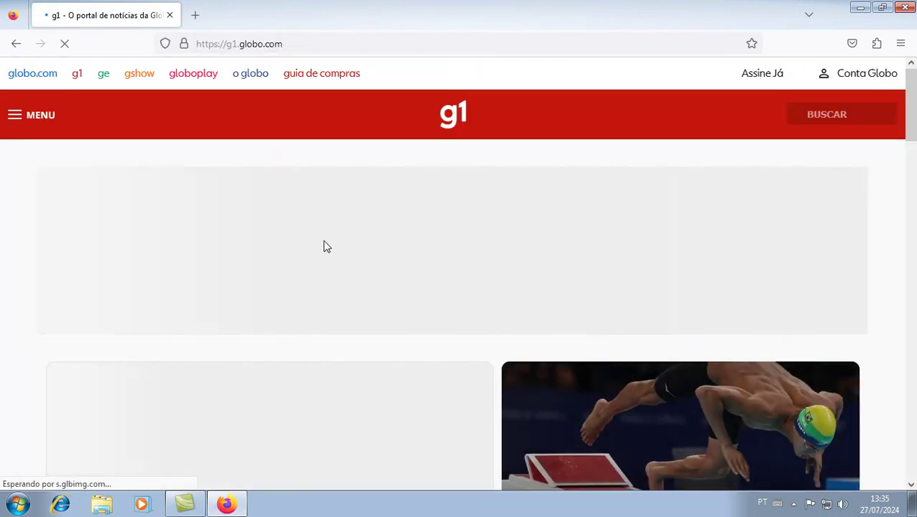
{"action": "left_click", "coordinate": [383, 129]}
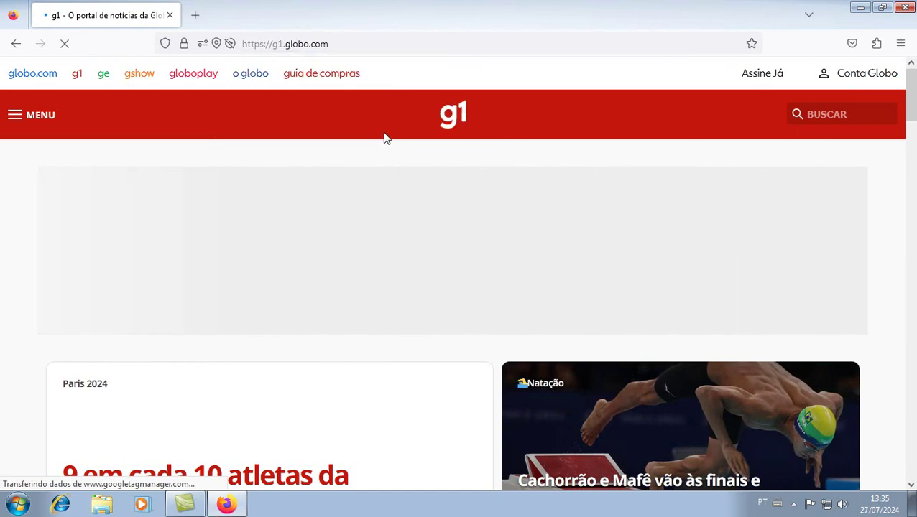
- Move the Firefox shortcut to the middle of the desktop and test launching the browser from it, dismissing the previous-tabs notice
{"action": "left_click", "coordinate": [227, 504]}
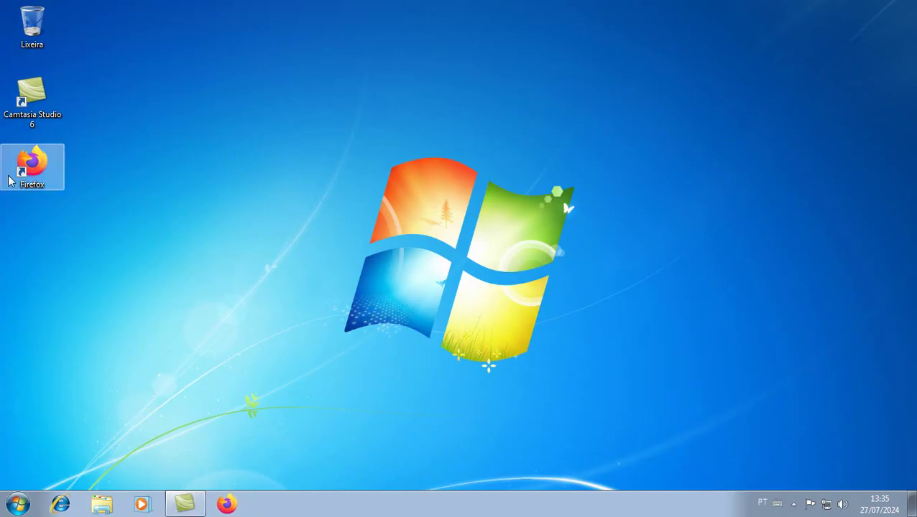
{"action": "left_click_drag", "start_coordinate": [6, 176], "coordinate": [398, 177]}
{"action": "double_click", "coordinate": [442, 183]}
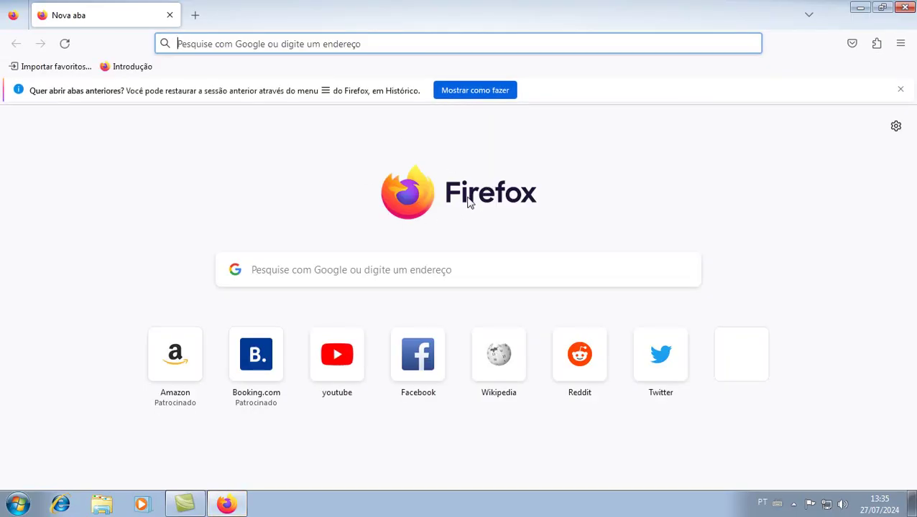
{"action": "left_click", "coordinate": [900, 89]}
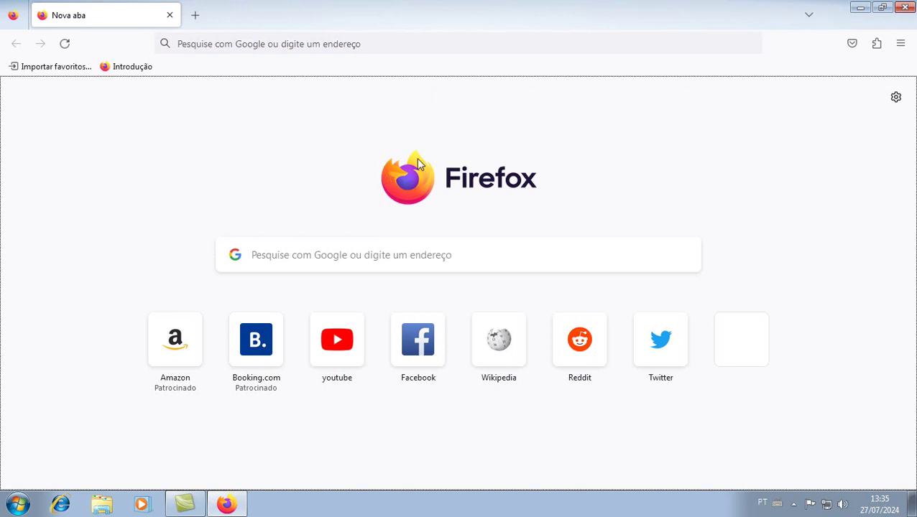
{"action": "left_click", "coordinate": [905, 7]}
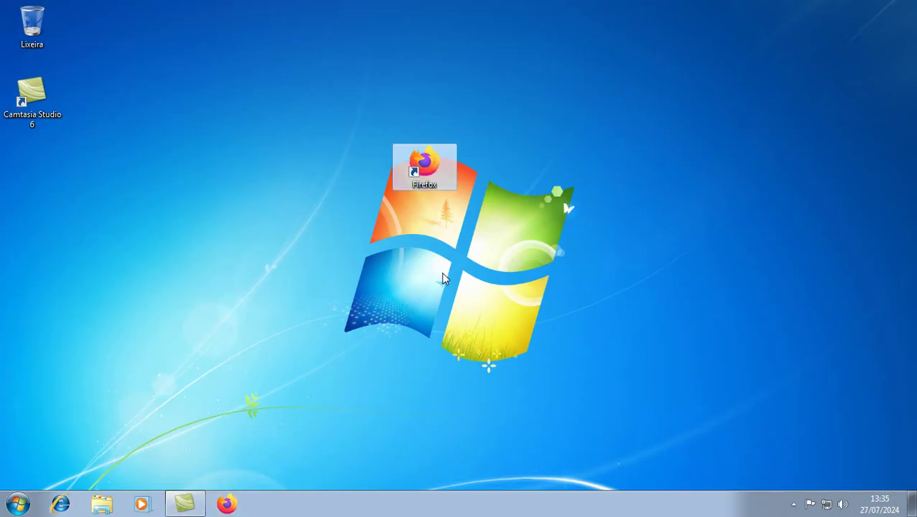
{"action": "right_click", "coordinate": [443, 279]}
{"action": "left_click", "coordinate": [498, 315]}
{"action": "key", "text": "super"}
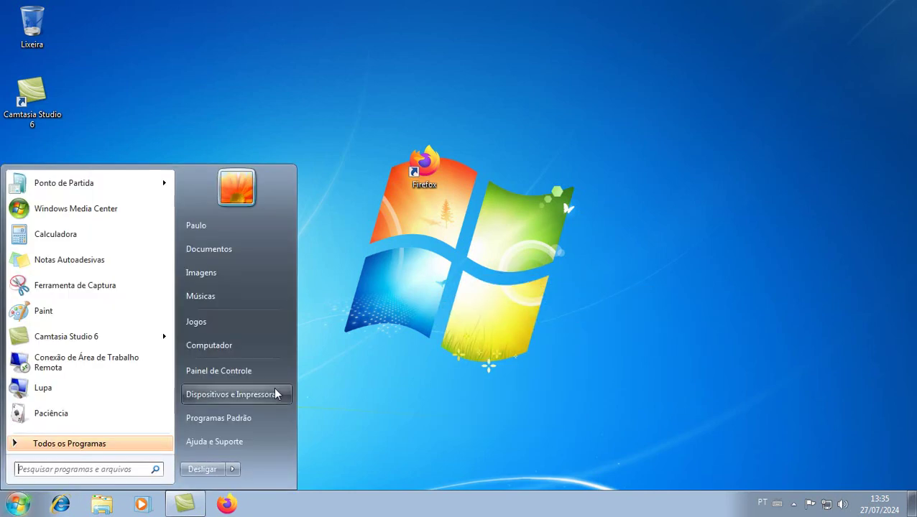
{"action": "left_click", "coordinate": [526, 321]}
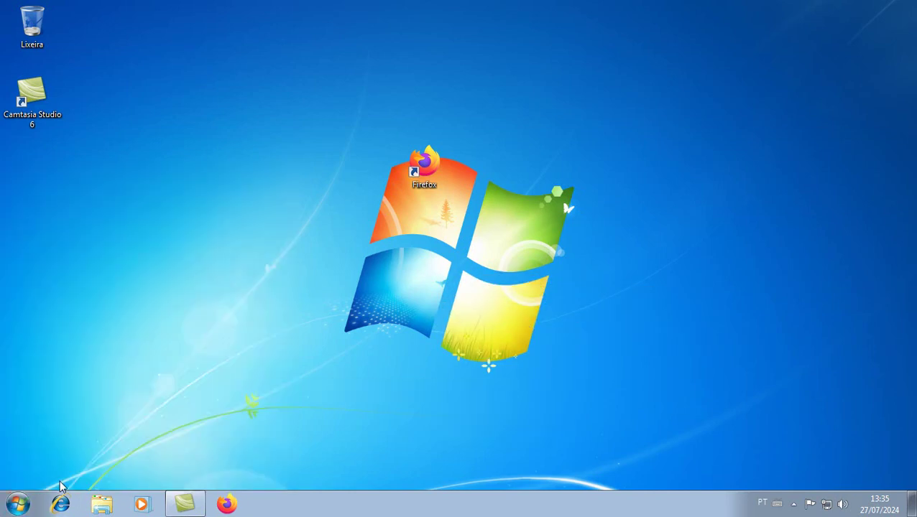
- Open Internet Explorer, decline making it the default browser, and close it
{"action": "left_click", "coordinate": [58, 505]}
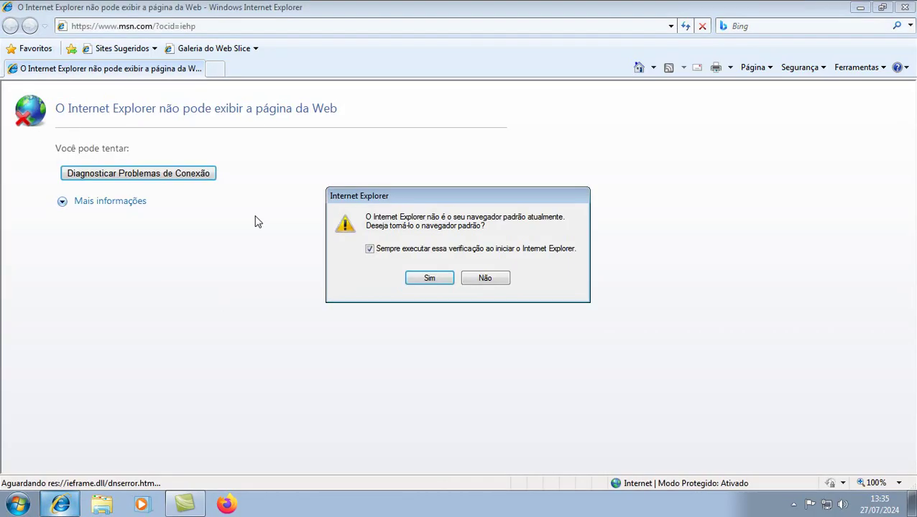
{"action": "left_click", "coordinate": [494, 280]}
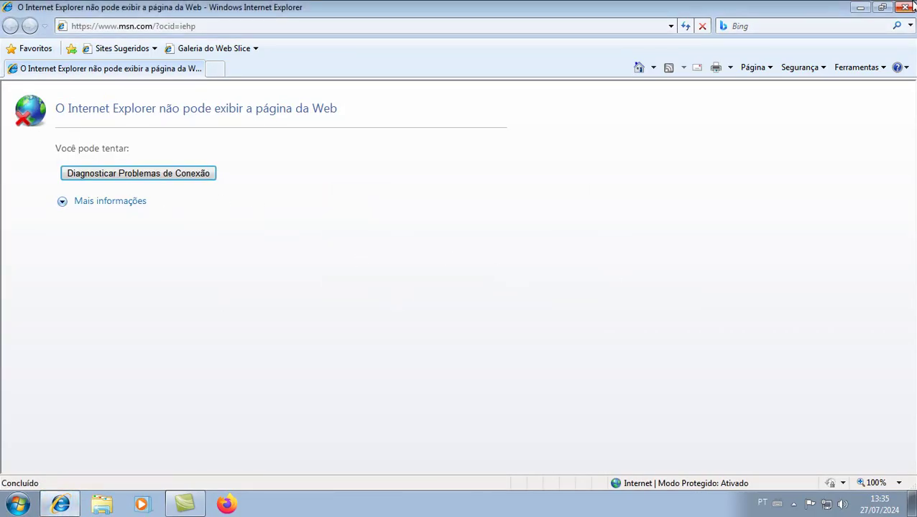
{"action": "key", "text": "alt+F4"}
- Open Programas e Recursos from the Control Panel, keeping the Ícones grandes view
{"action": "left_click", "coordinate": [17, 505]}
{"action": "left_click", "coordinate": [225, 370]}
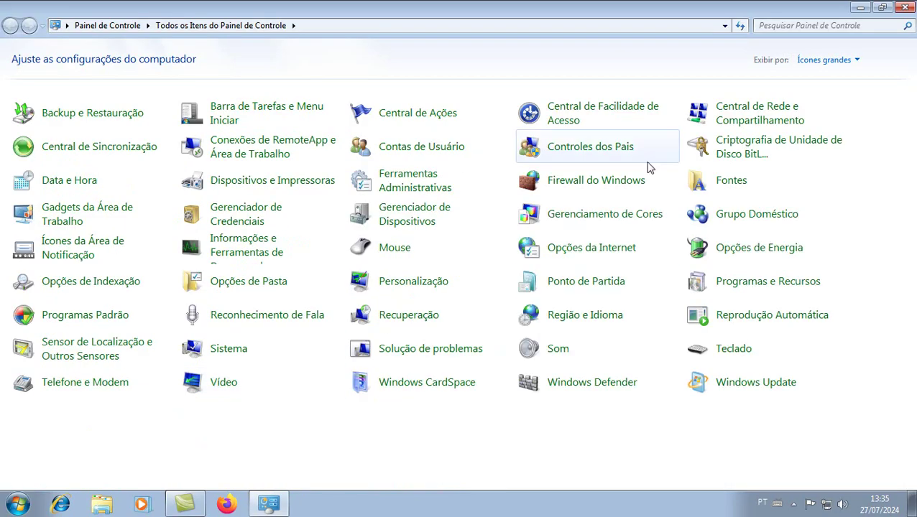
{"action": "left_click", "coordinate": [826, 60]}
{"action": "left_click", "coordinate": [819, 95]}
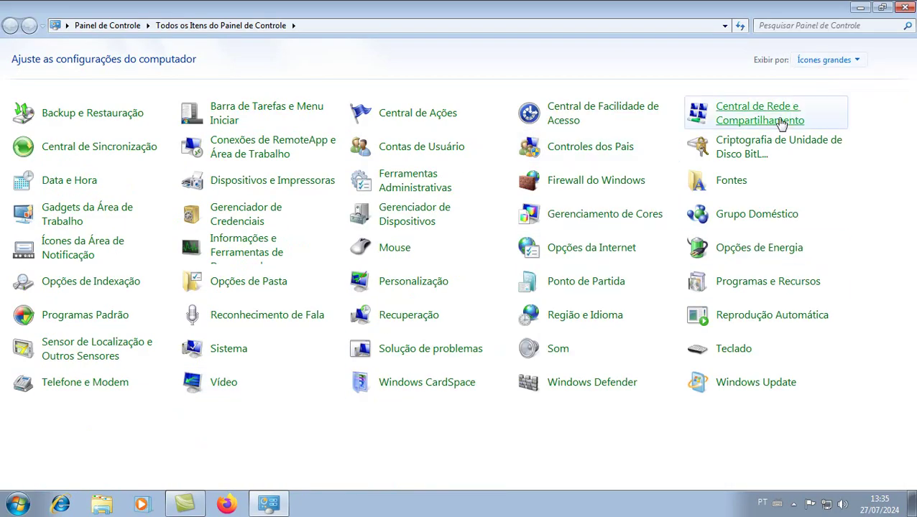
{"action": "left_click", "coordinate": [826, 63]}
{"action": "left_click", "coordinate": [827, 101]}
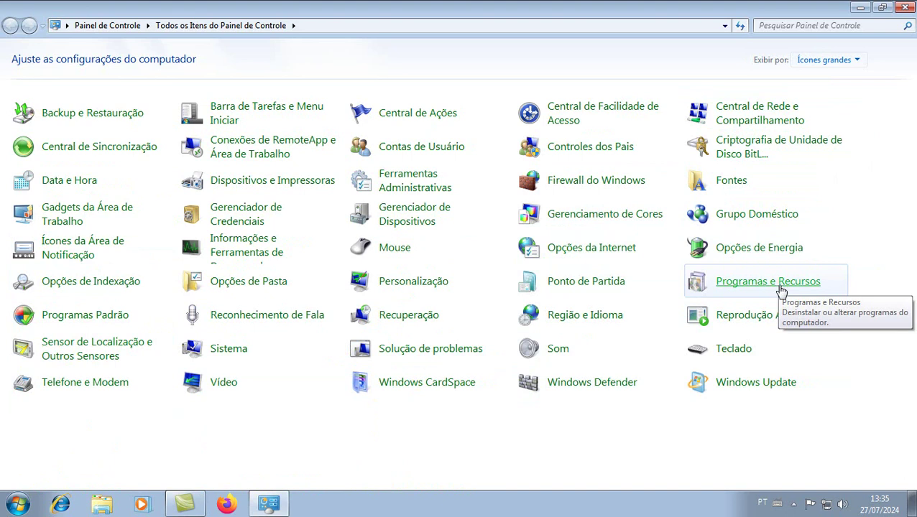
{"action": "left_click", "coordinate": [761, 281]}
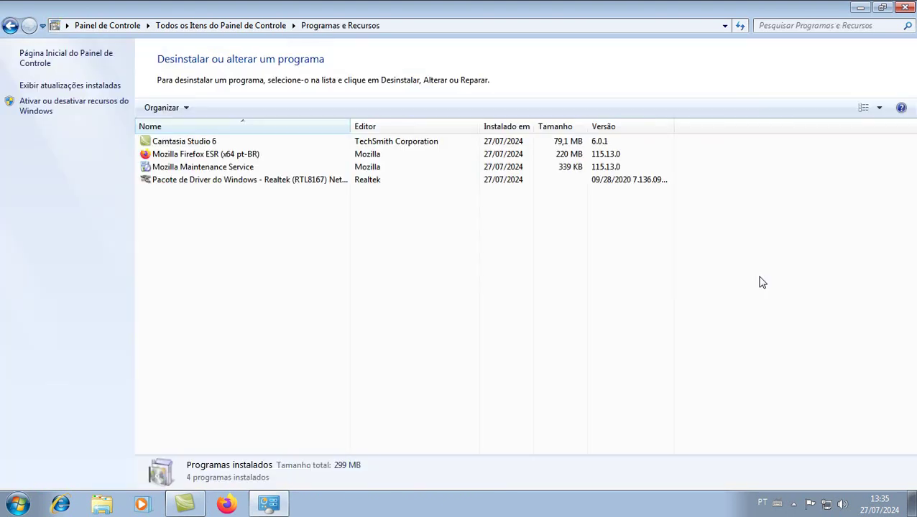
- Turn off the Internet Explorer 8 Windows feature and apply the change
{"action": "left_click", "coordinate": [62, 113]}
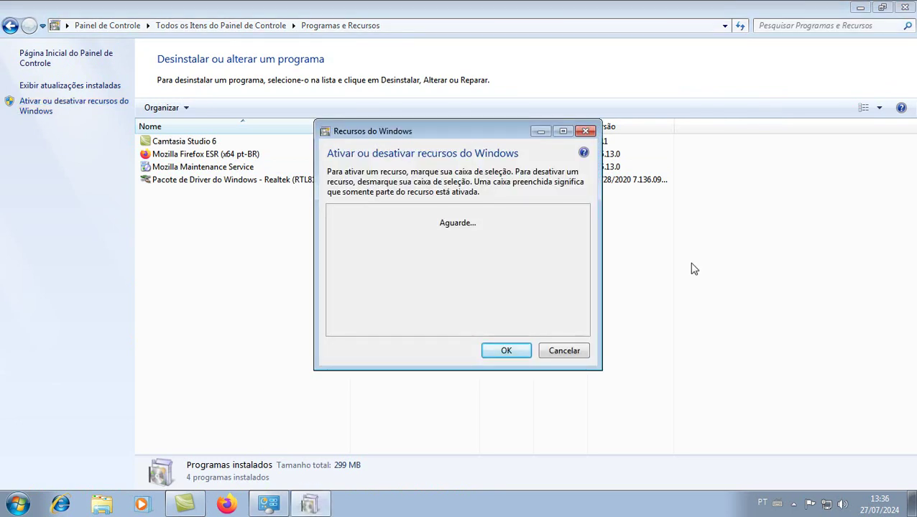
{"action": "left_click", "coordinate": [346, 283]}
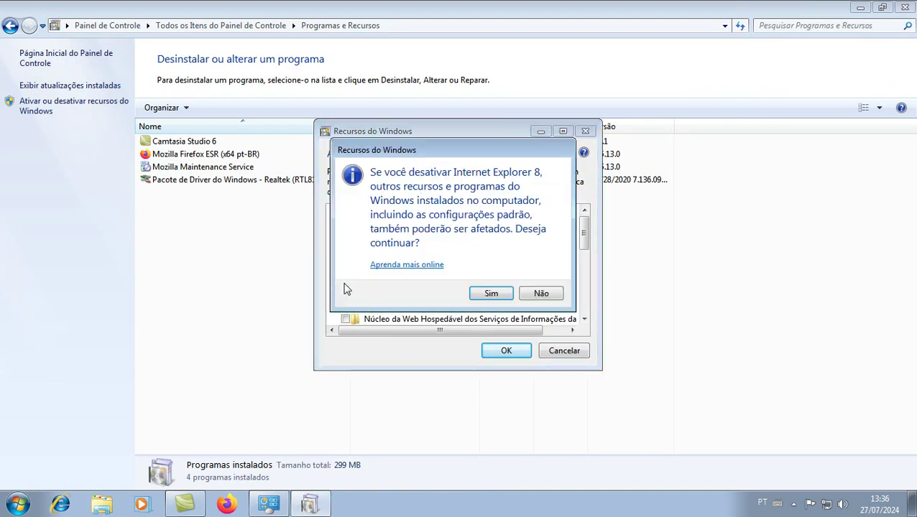
{"action": "left_click", "coordinate": [506, 295]}
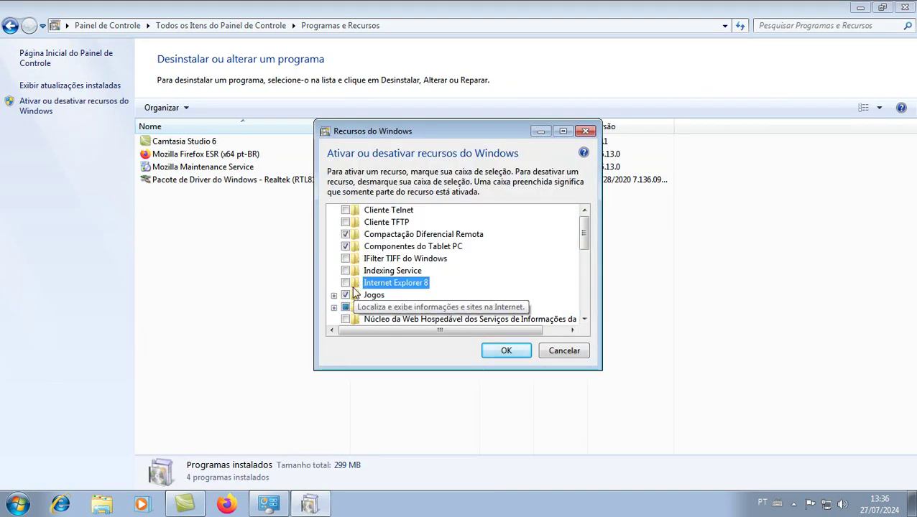
{"action": "left_click", "coordinate": [522, 362]}
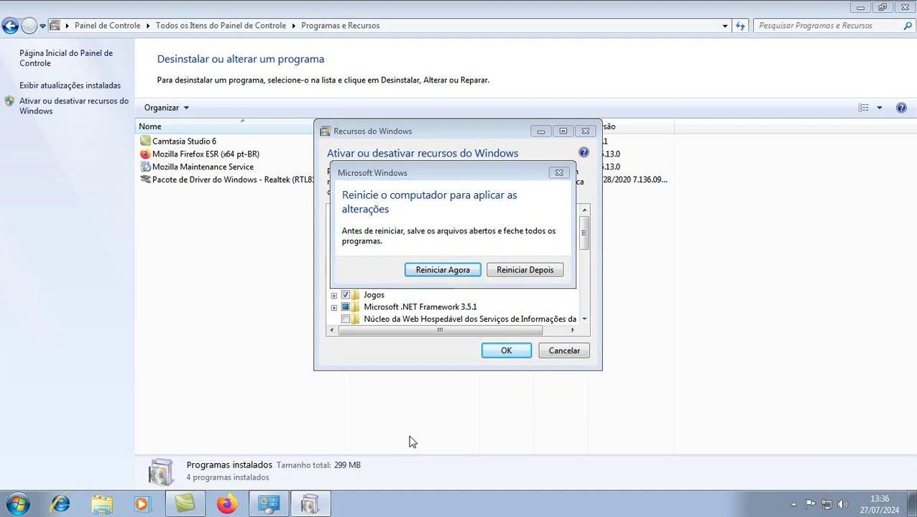
- Minimize the Programas e Recursos window, leaving the restart prompt open over the desktop
{"action": "left_click", "coordinate": [416, 485]}
{"action": "left_click", "coordinate": [860, 7]}
{"action": "left_click", "coordinate": [724, 201]}
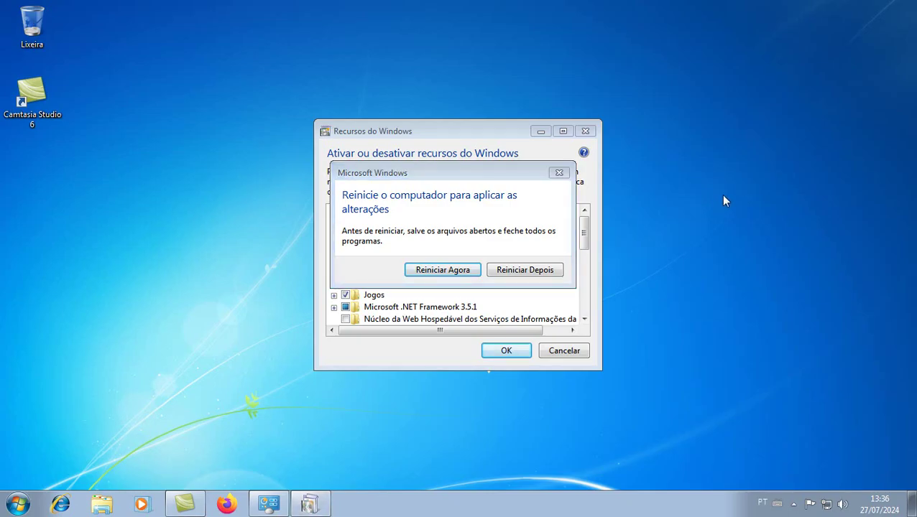